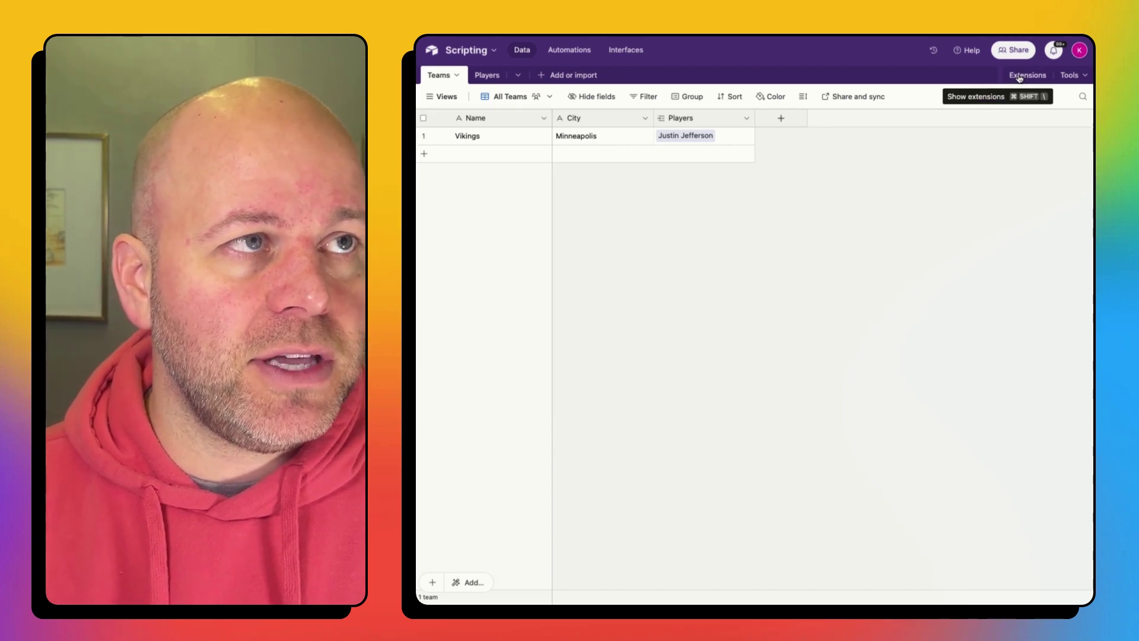
Step: Add the Scripting extension from the Extensions panel and dismiss its welcome dialog
left_click(1018, 78)
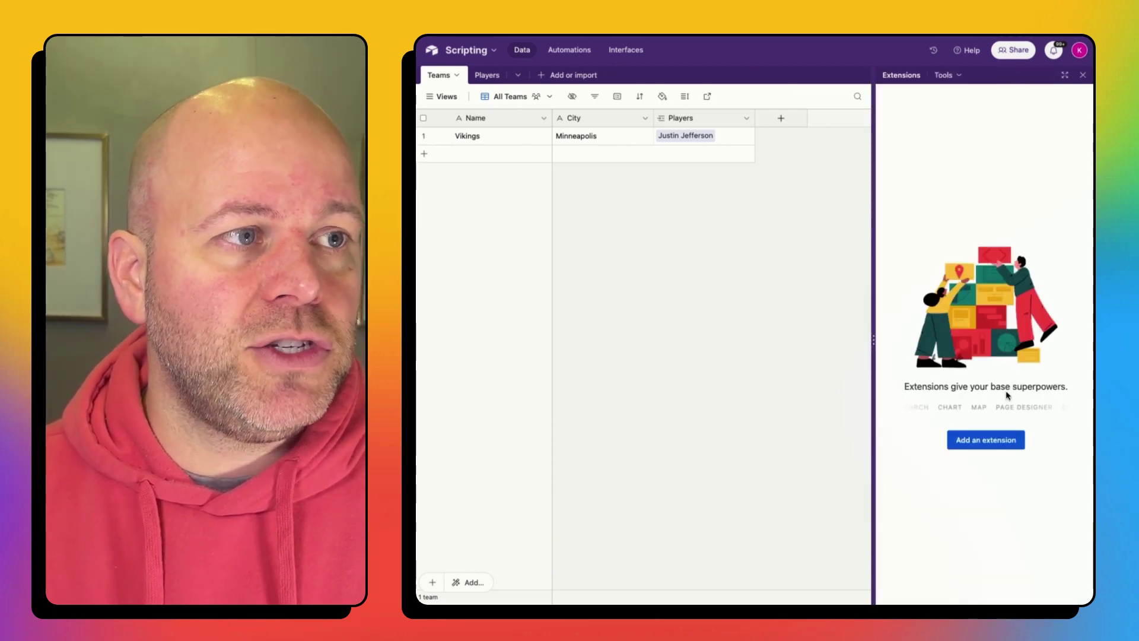
left_click(986, 442)
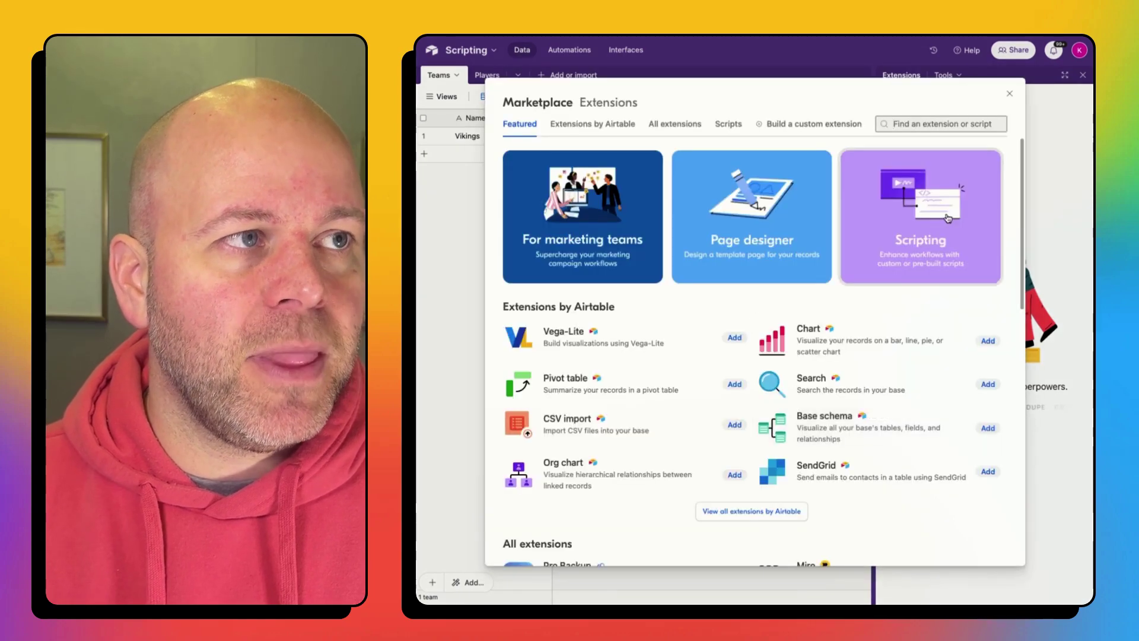
left_click(941, 203)
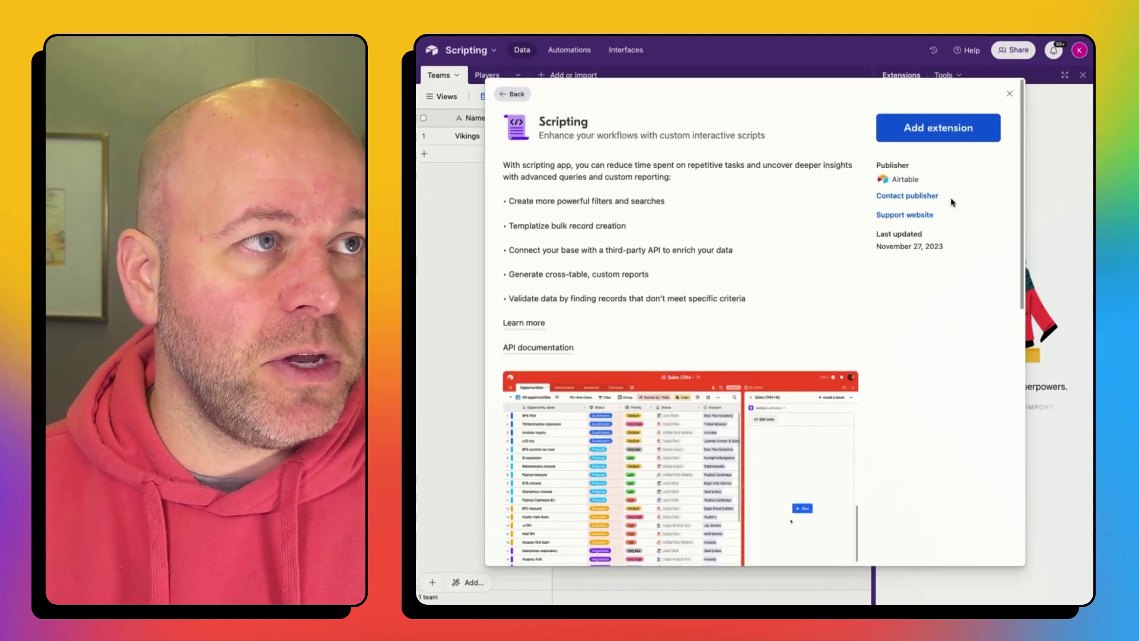
left_click(935, 132)
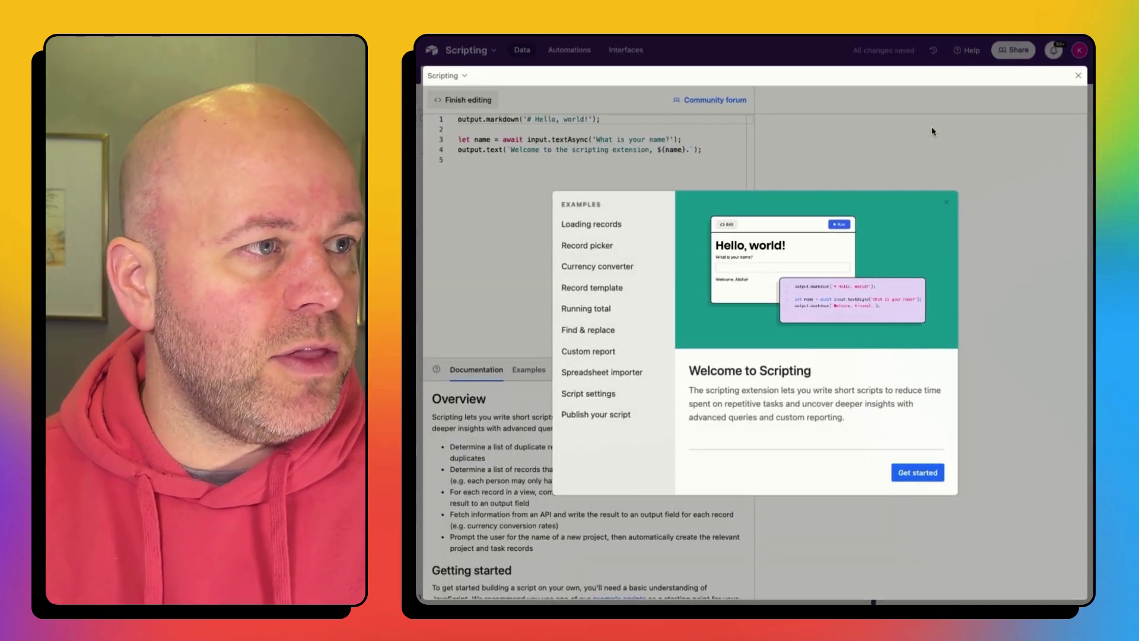
left_click(949, 203)
Step: Replace the Hello-world sample code with the pasted webhook-sending script
left_click(651, 224)
key("ctrl+a")
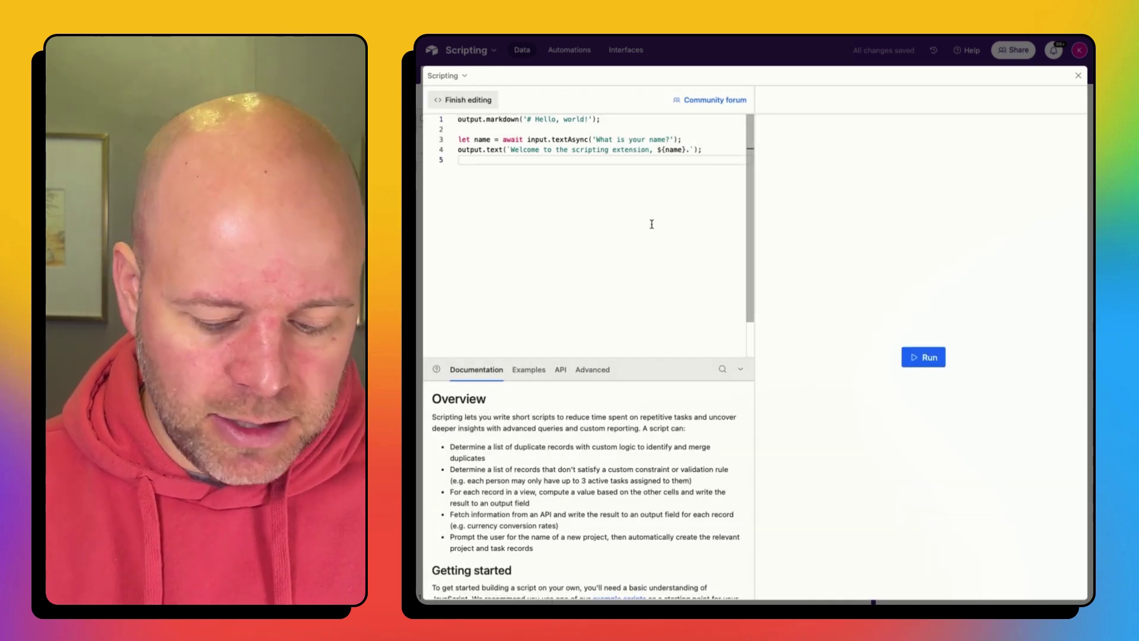
key("BackSpace")
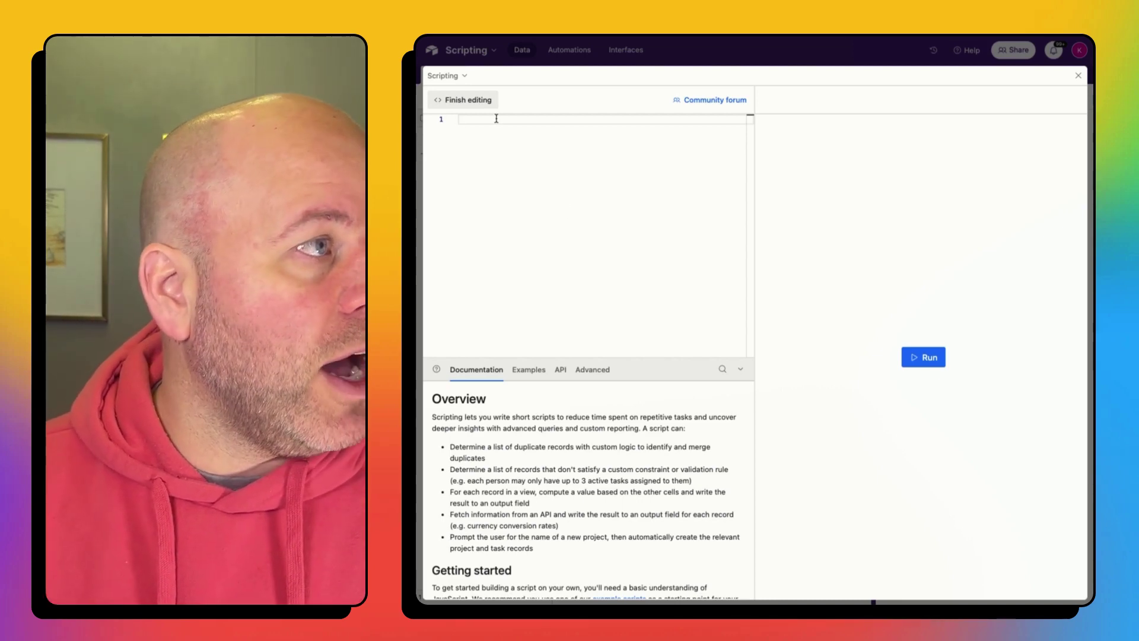
key("ctrl+v")
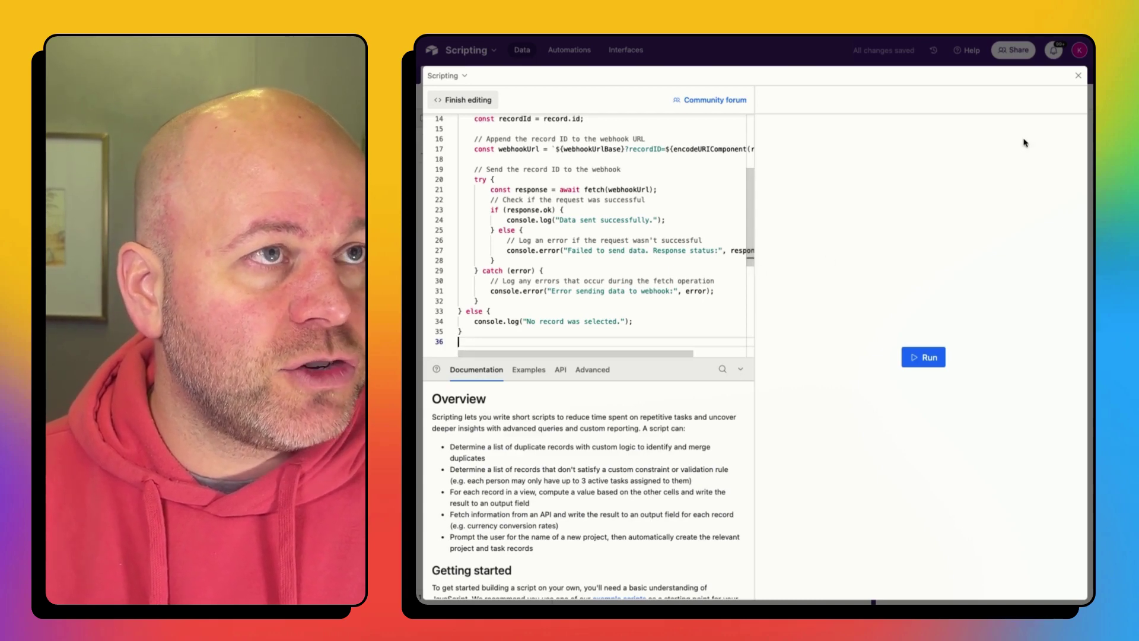
Step: Review the script's unfilled webhook URL and table name placeholders
scroll(506, 218, "up", 3)
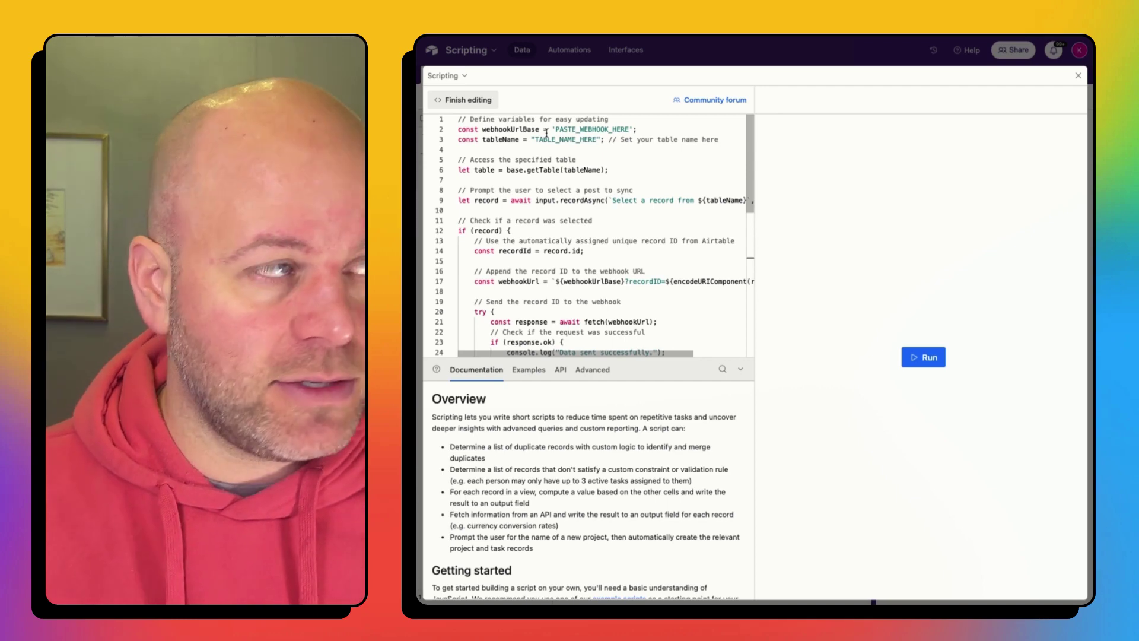
scroll(549, 137, "right", 5)
scroll(553, 143, "left", 5)
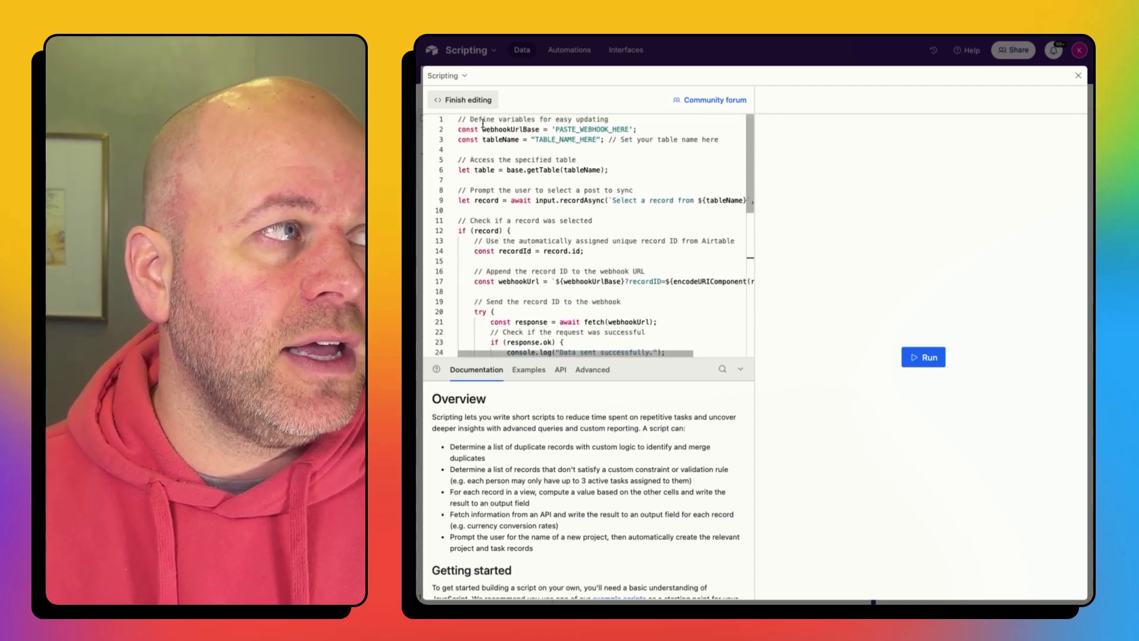
left_click_drag(555, 129, 627, 129)
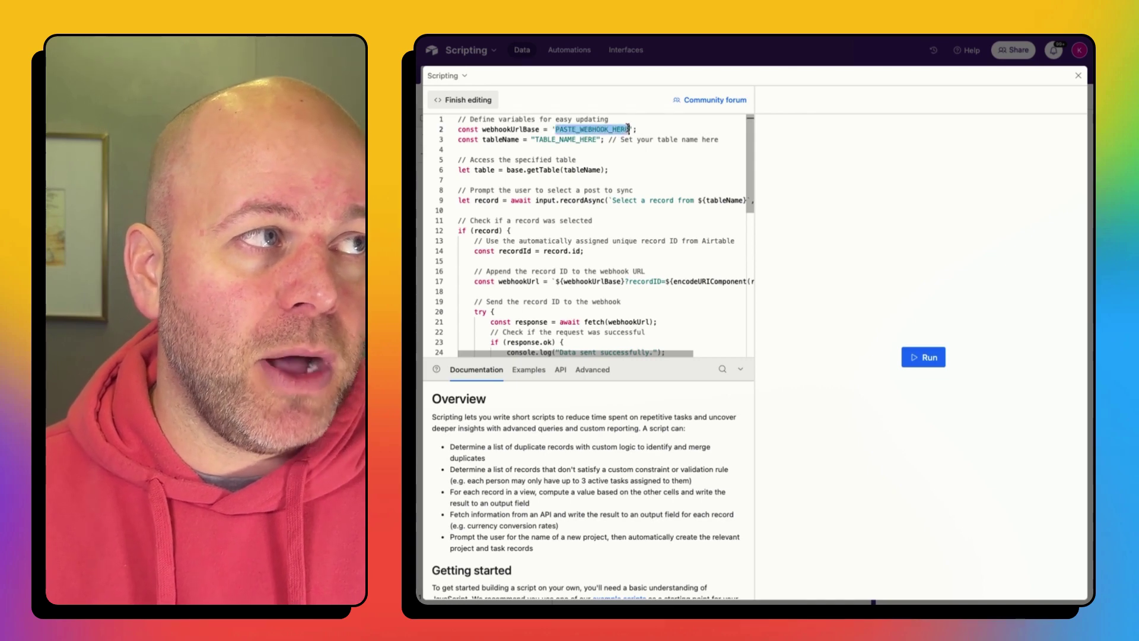
left_click(613, 150)
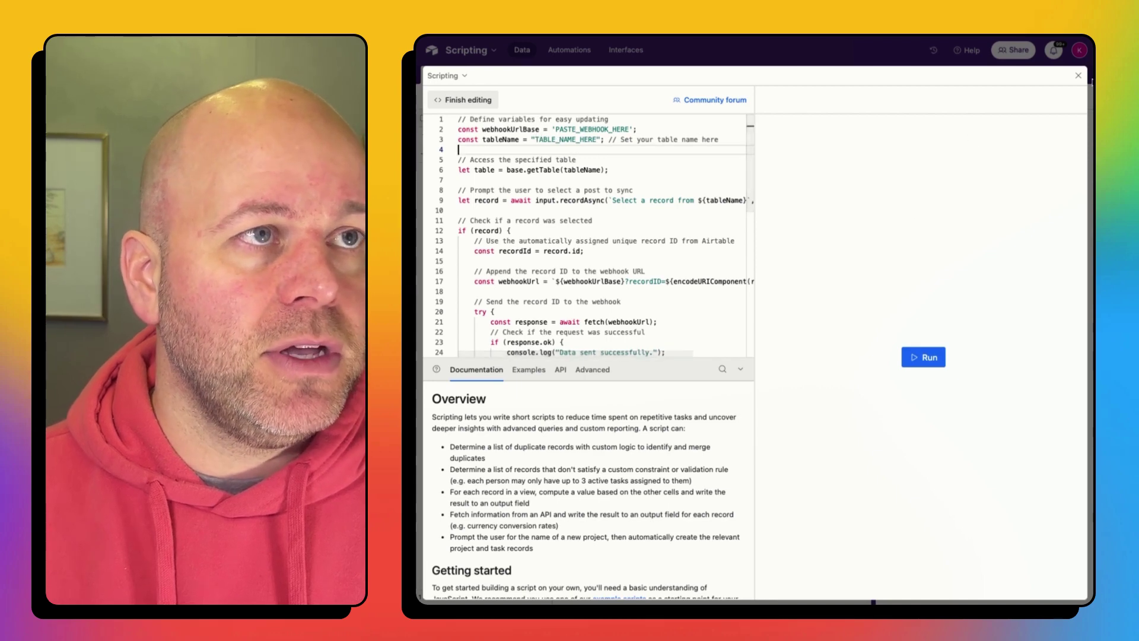
Step: Close the expanded editor and look through the Players and Teams tables, ending on Players
left_click(1078, 76)
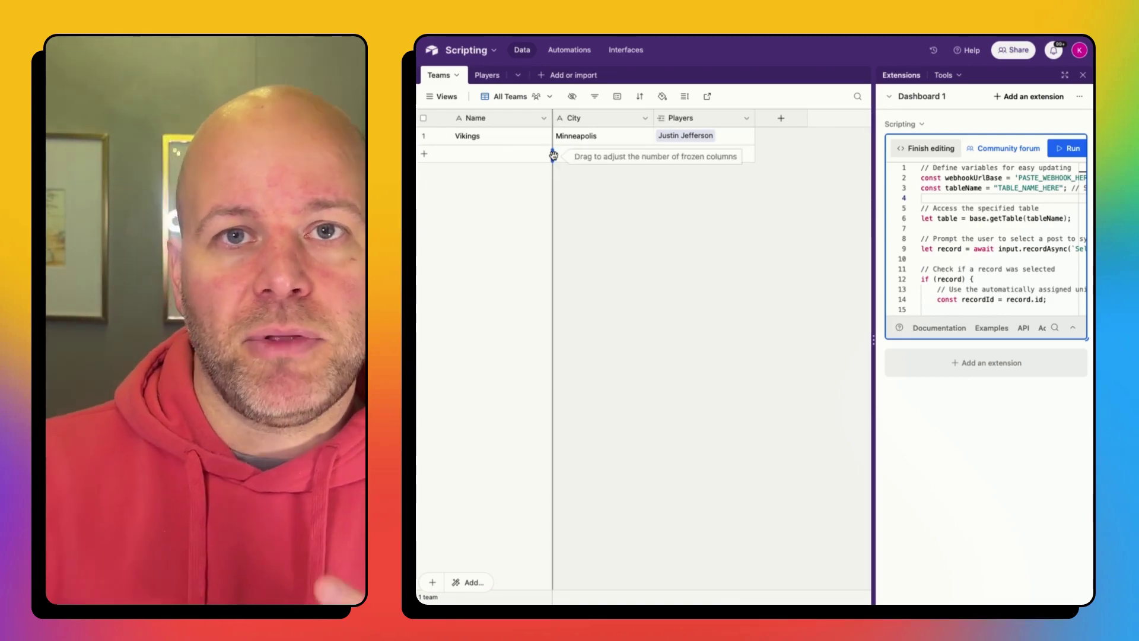
left_click(482, 79)
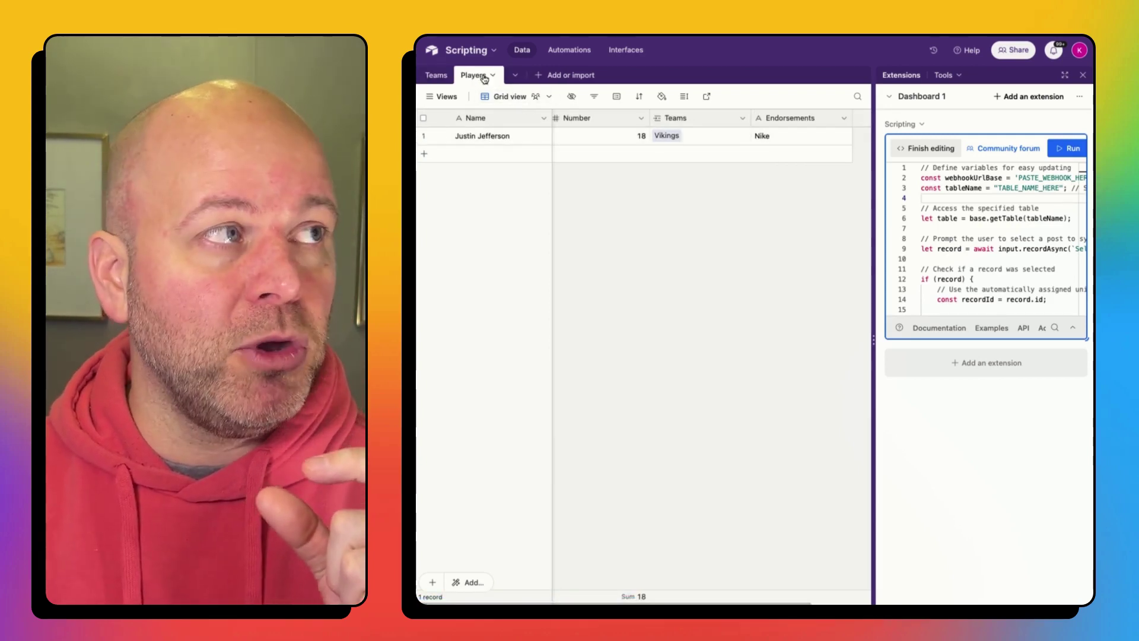
left_click(439, 77)
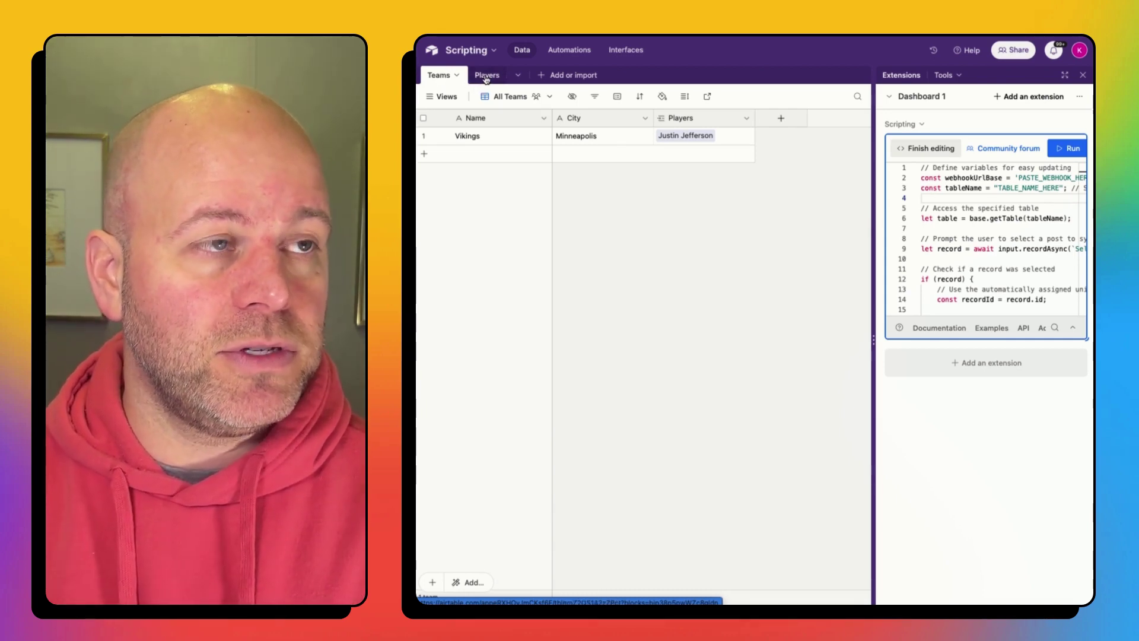
left_click(486, 77)
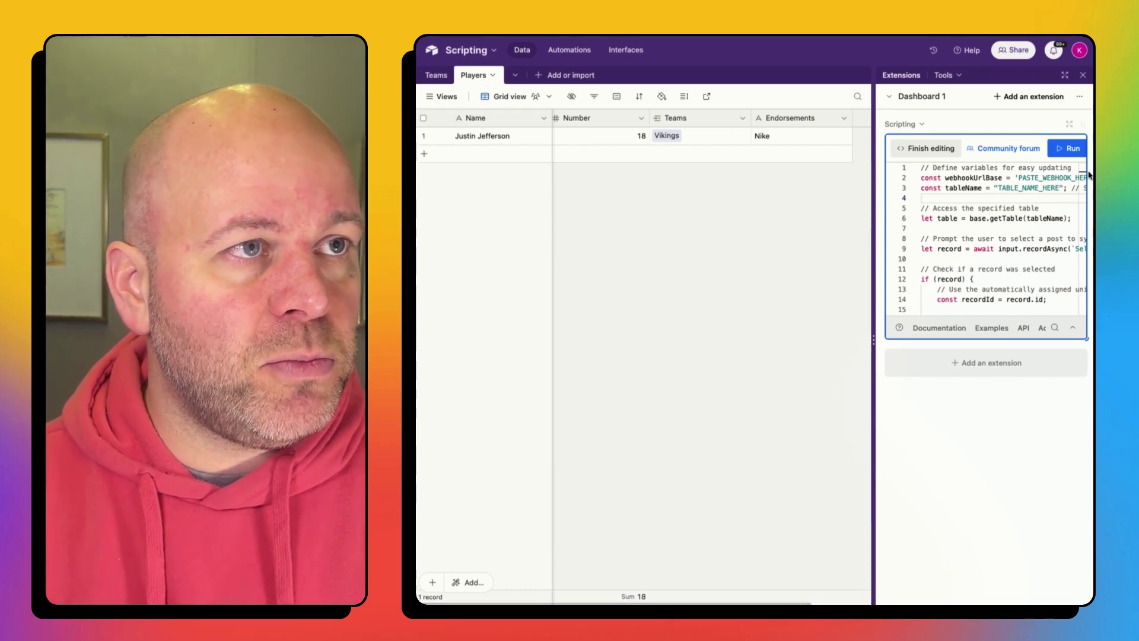
Step: Replace TABLE_NAME_HERE with 'Players' in the script, finish editing and close the editor
double_click(1035, 189)
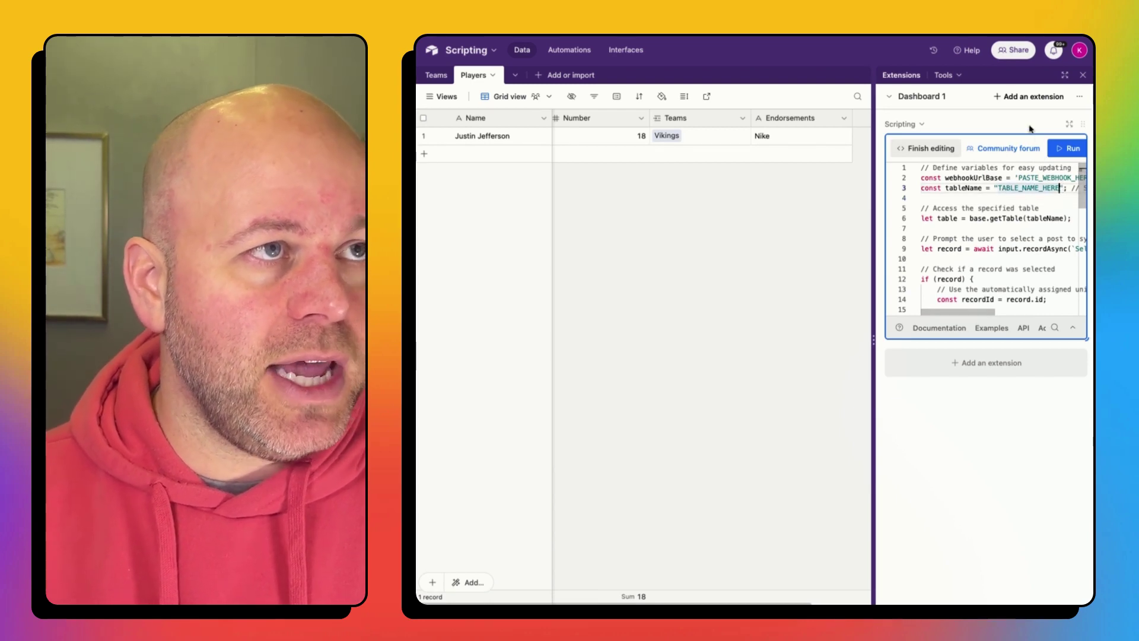
left_click(1068, 123)
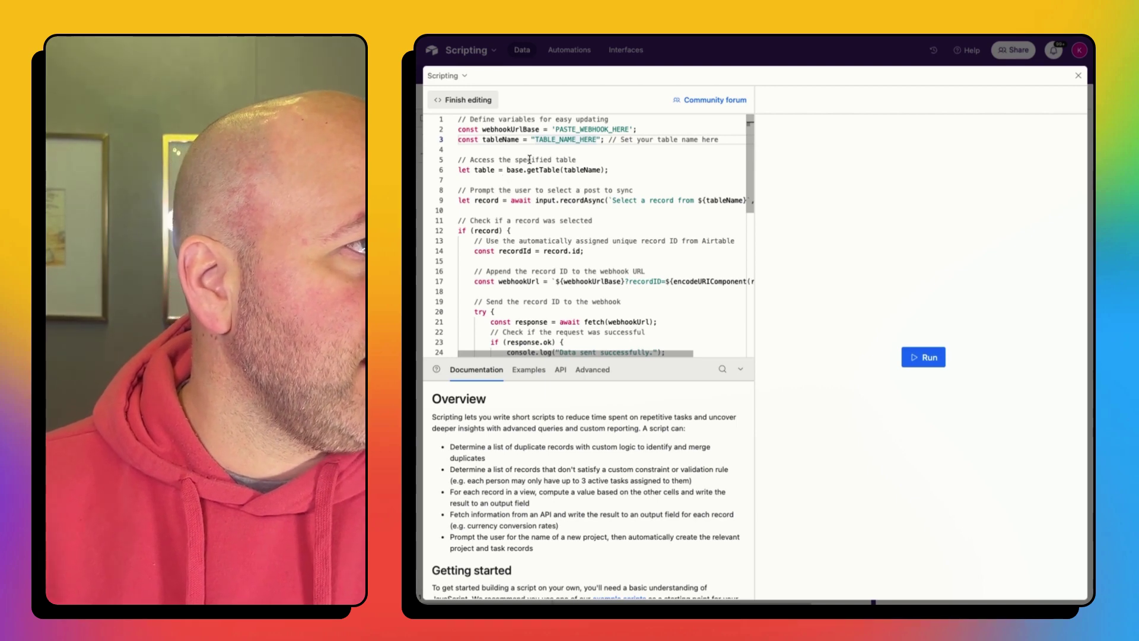
left_click(595, 141)
key("BackSpace")
key("BackSpace")
key("BackSpace")
key("BackSpace")
key("BackSpace")
key("BackSpace")
key("BackSpace")
key("BackSpace")
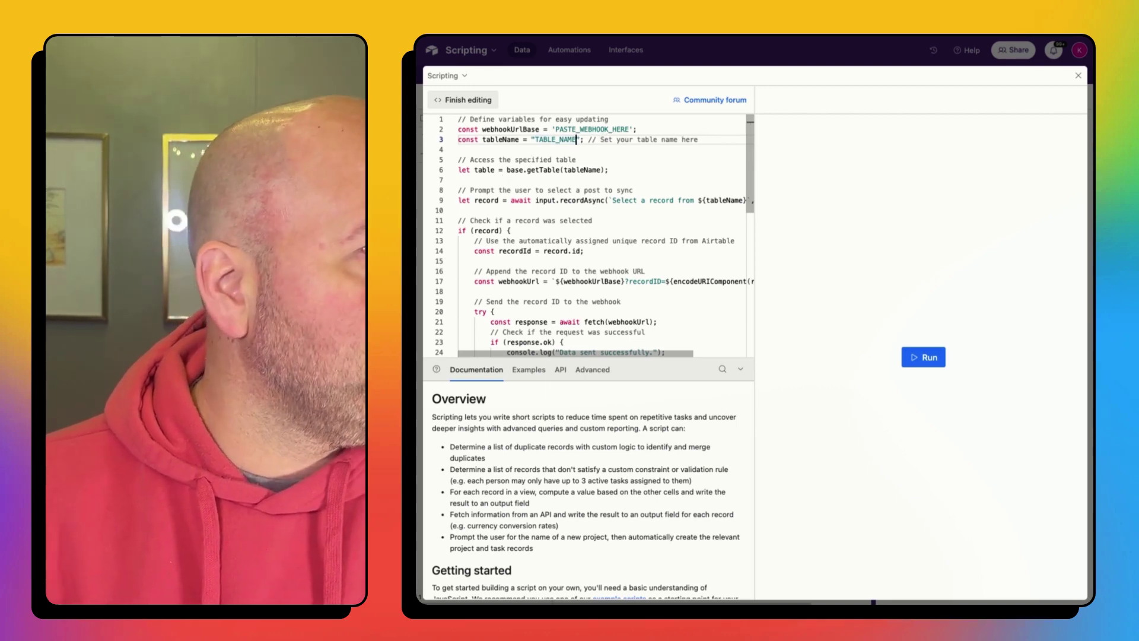
key("BackSpace")
key("BackSpace")
key("BackSpace")
key("BackSpace")
key("BackSpace")
key("BackSpace")
key("BackSpace")
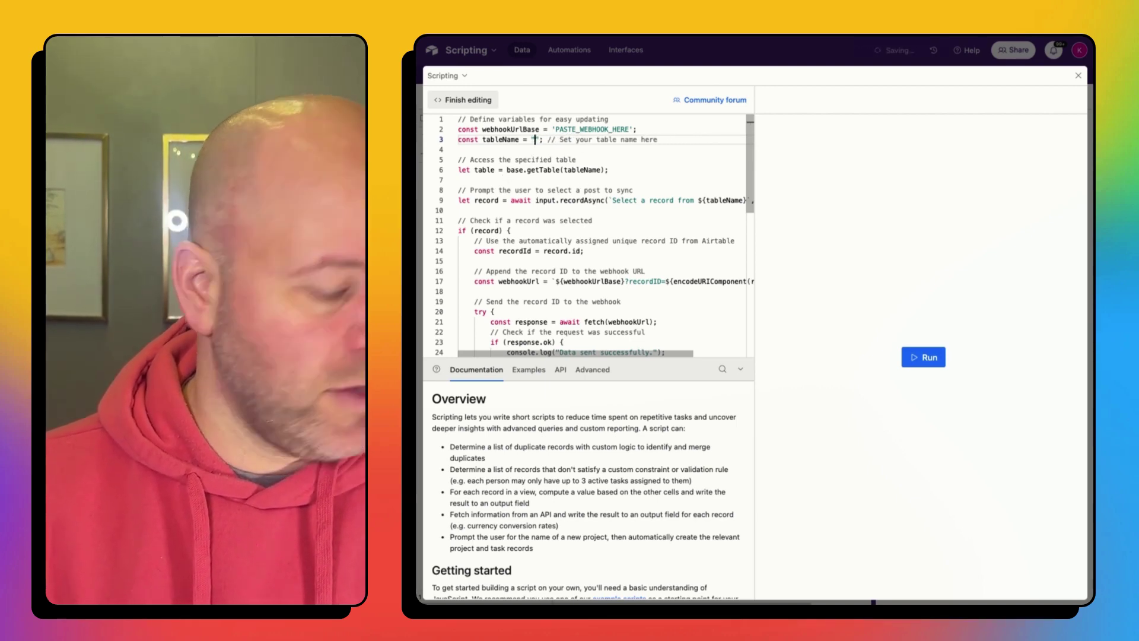
type("Players")
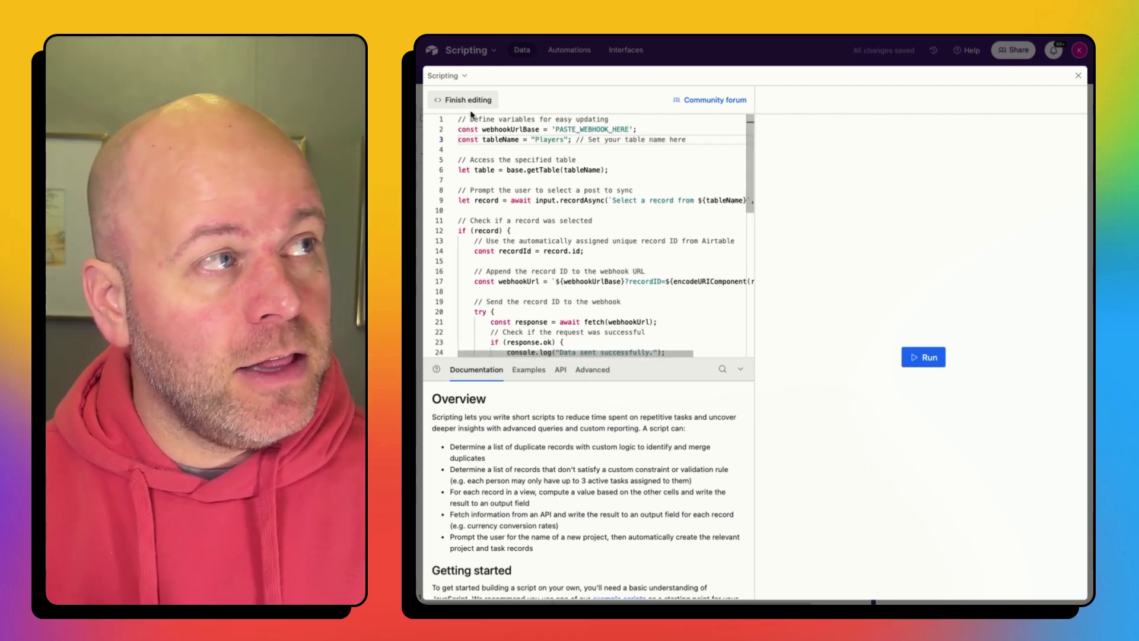
left_click(469, 101)
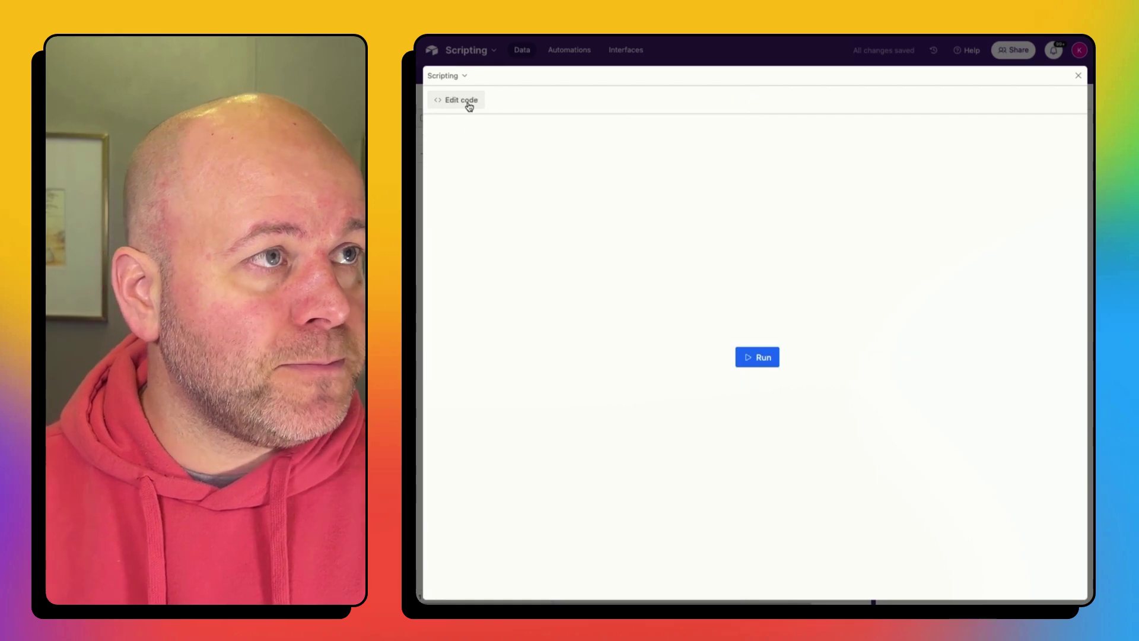
left_click(1078, 77)
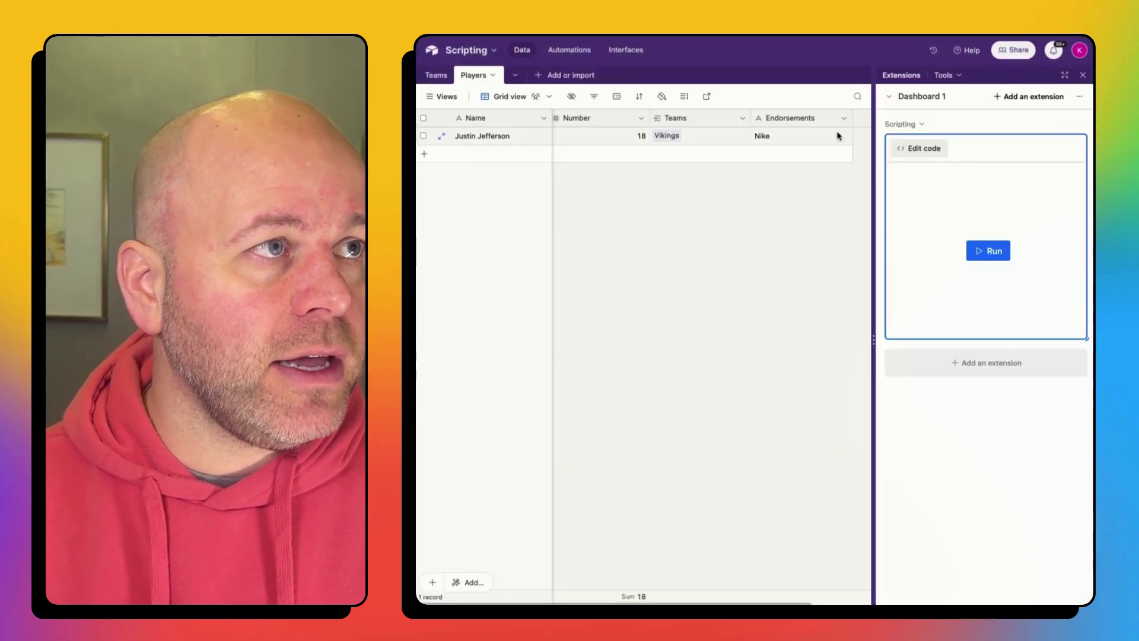
Step: Add a Button field named 'Card Automation' to the Players table
left_click(1083, 74)
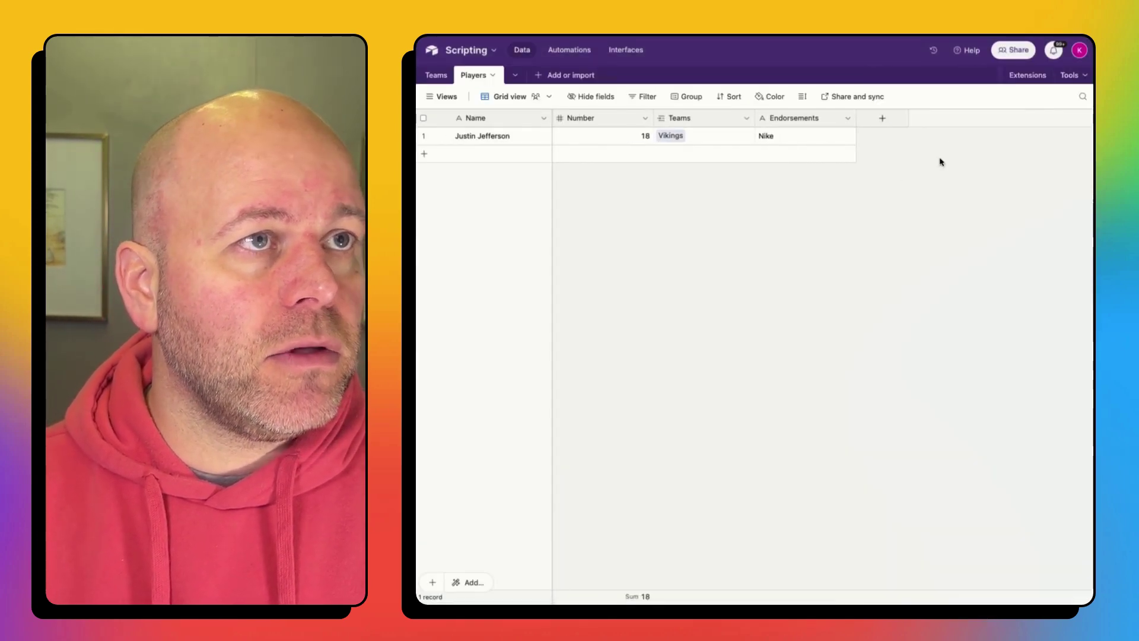
left_click(882, 119)
scroll(898, 357, "down", 5)
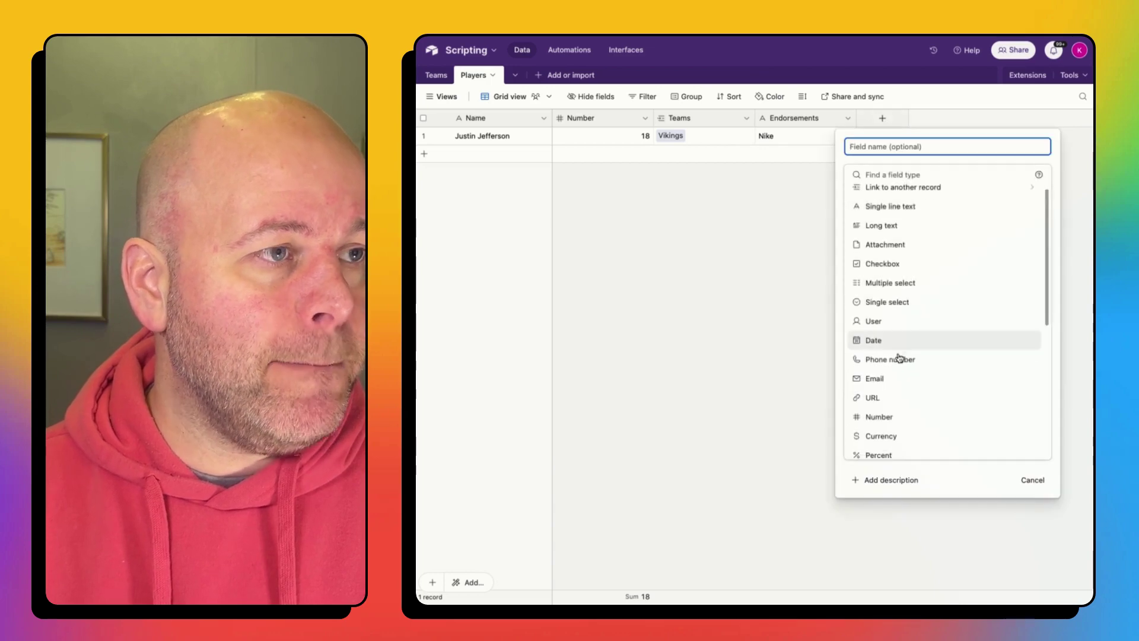
scroll(899, 357, "down", 2)
left_click(878, 451)
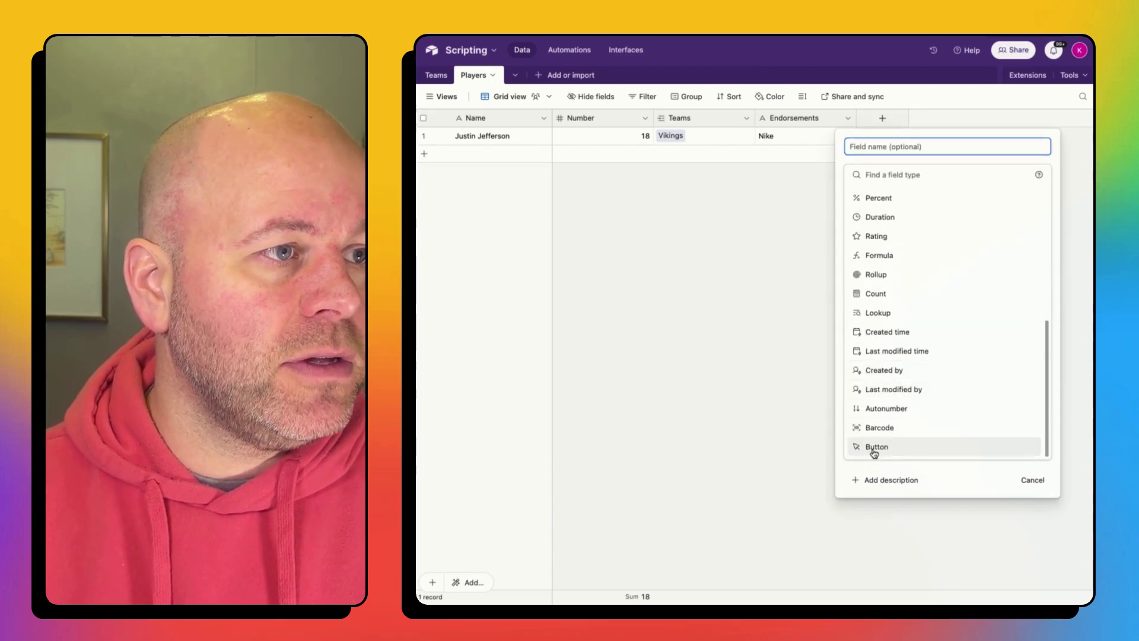
left_click(921, 147)
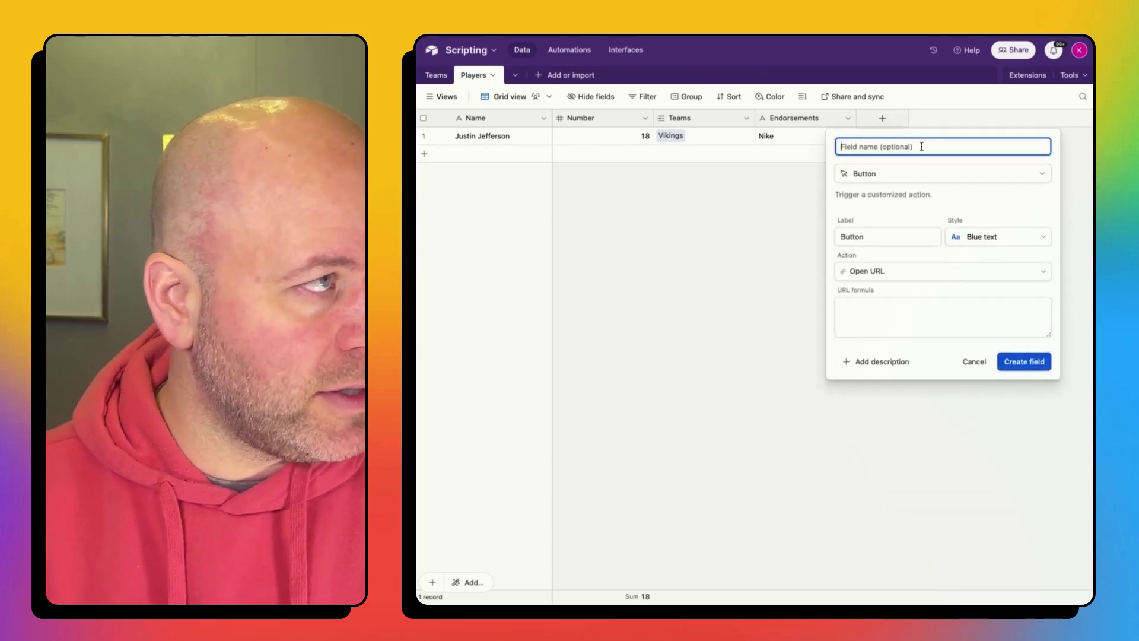
type("C")
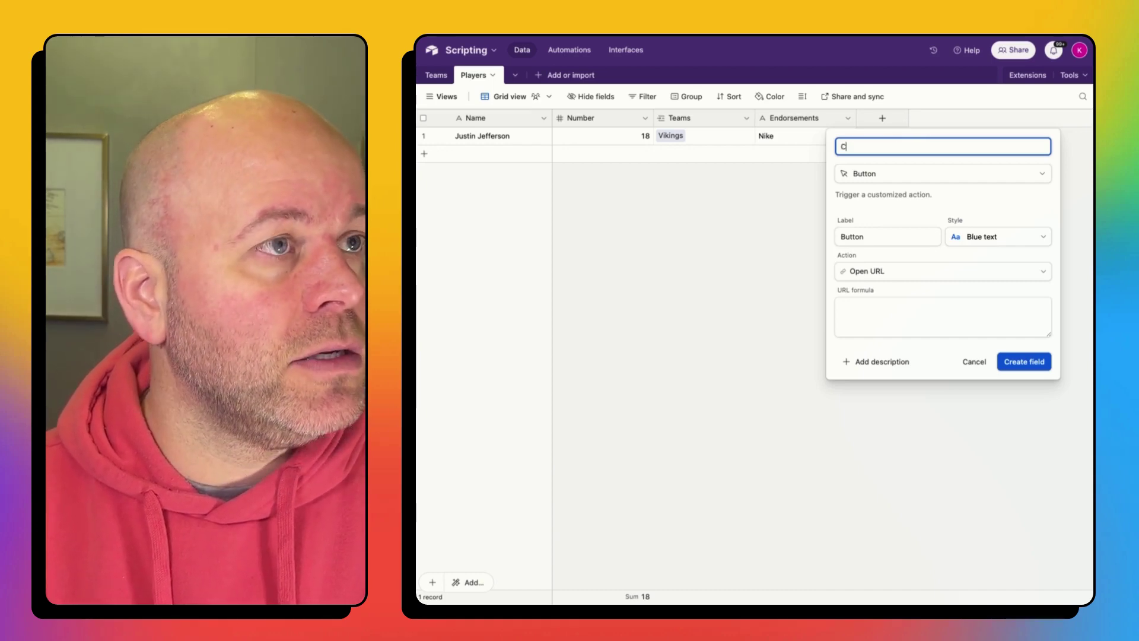
type("ard")
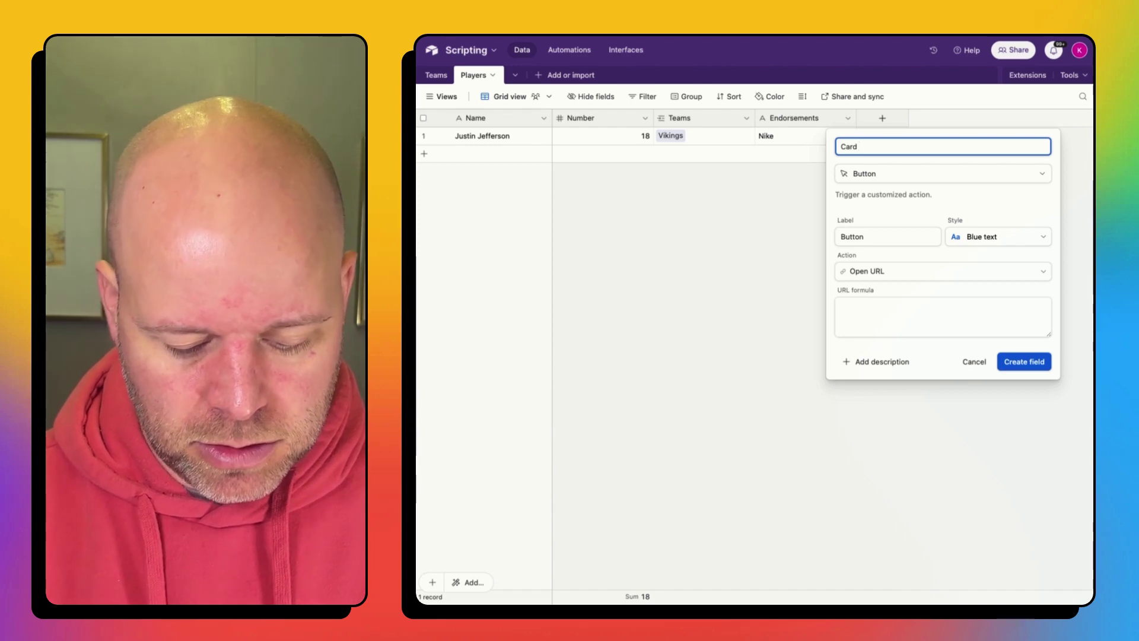
type(" Automation")
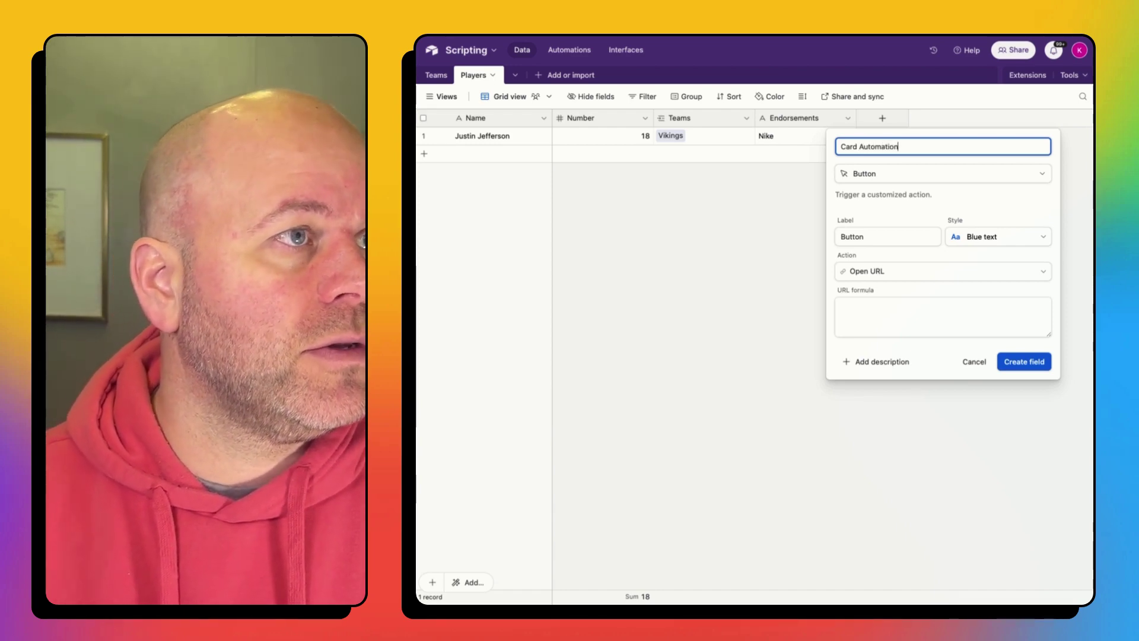
Step: Label the button 'Create Card', set it to run the Scripting extension on Dashboard 1, and create it
left_click(874, 231)
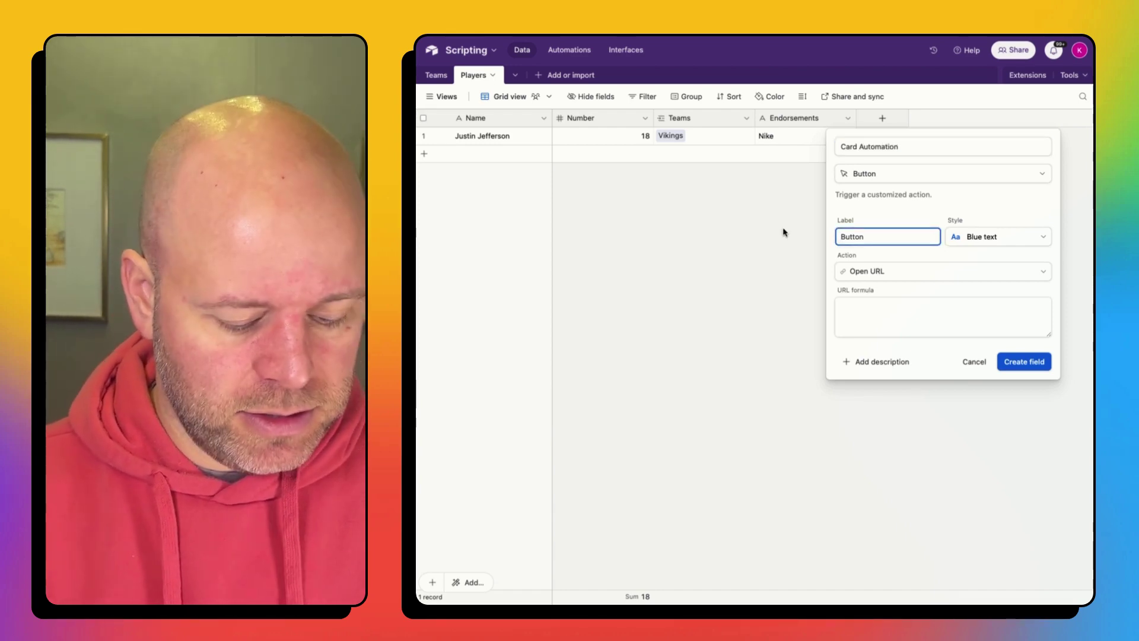
key("super+a")
type("Create Car")
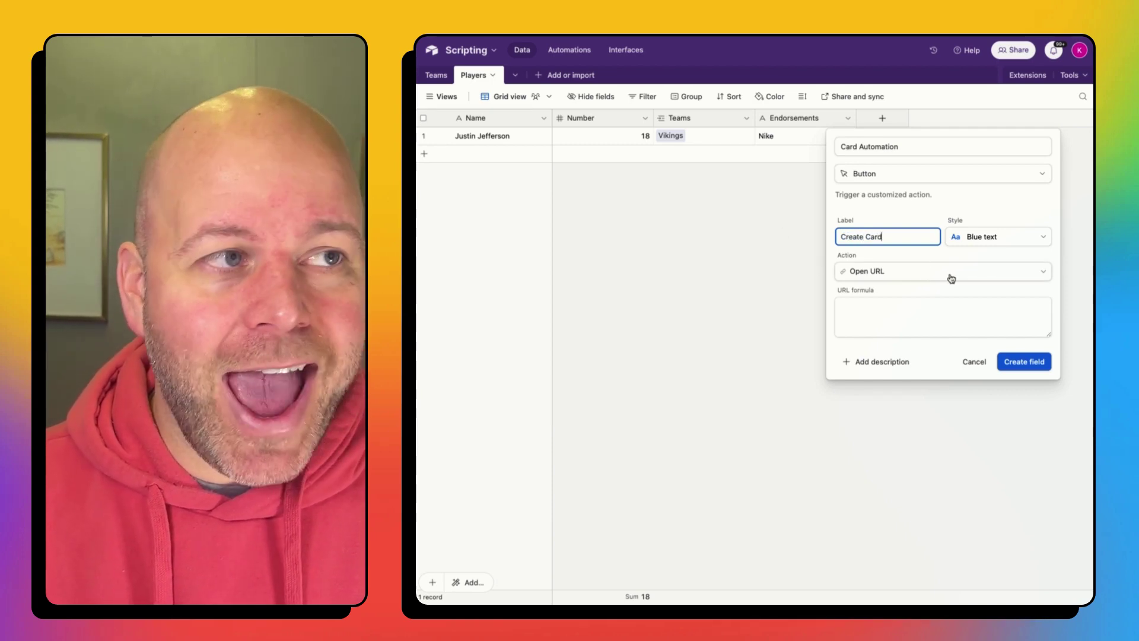
left_click(948, 275)
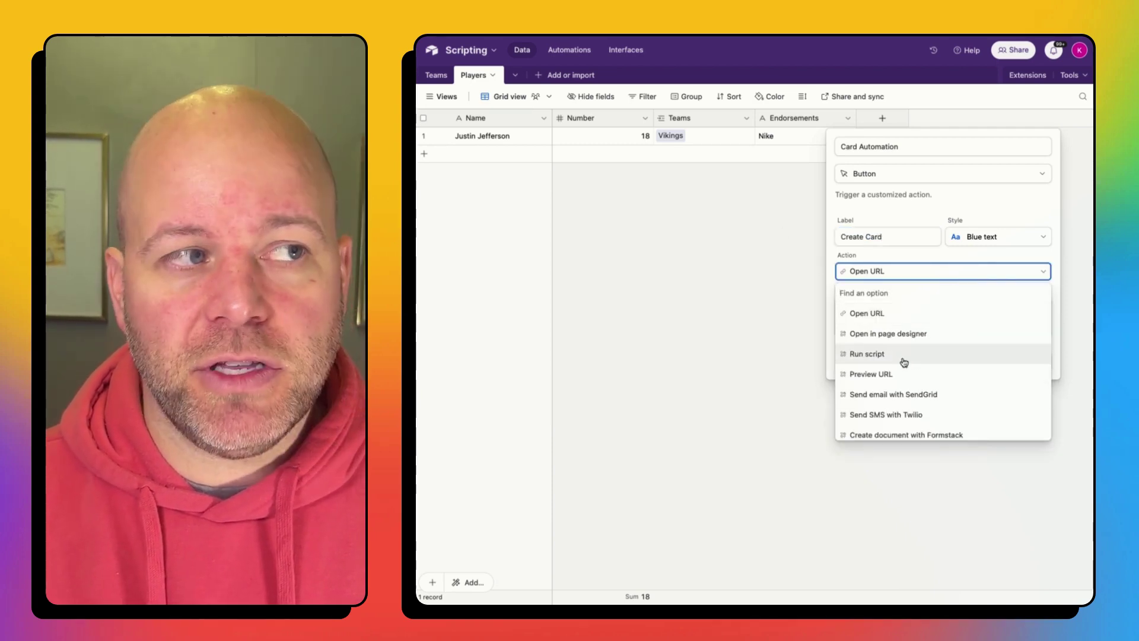
left_click(871, 356)
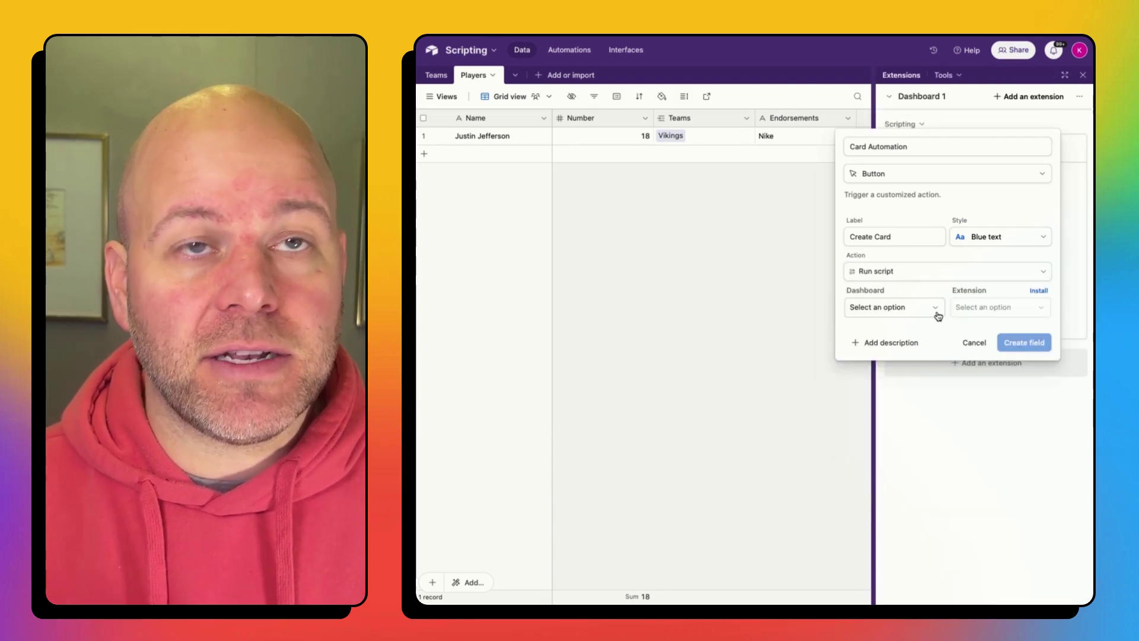
left_click(935, 315)
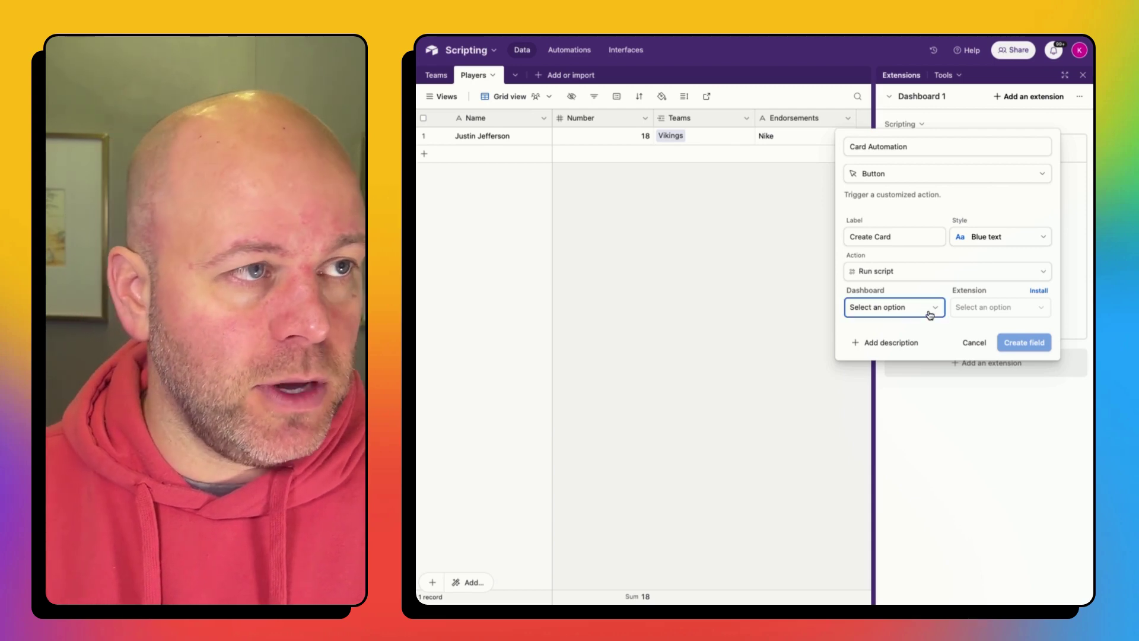
left_click(892, 352)
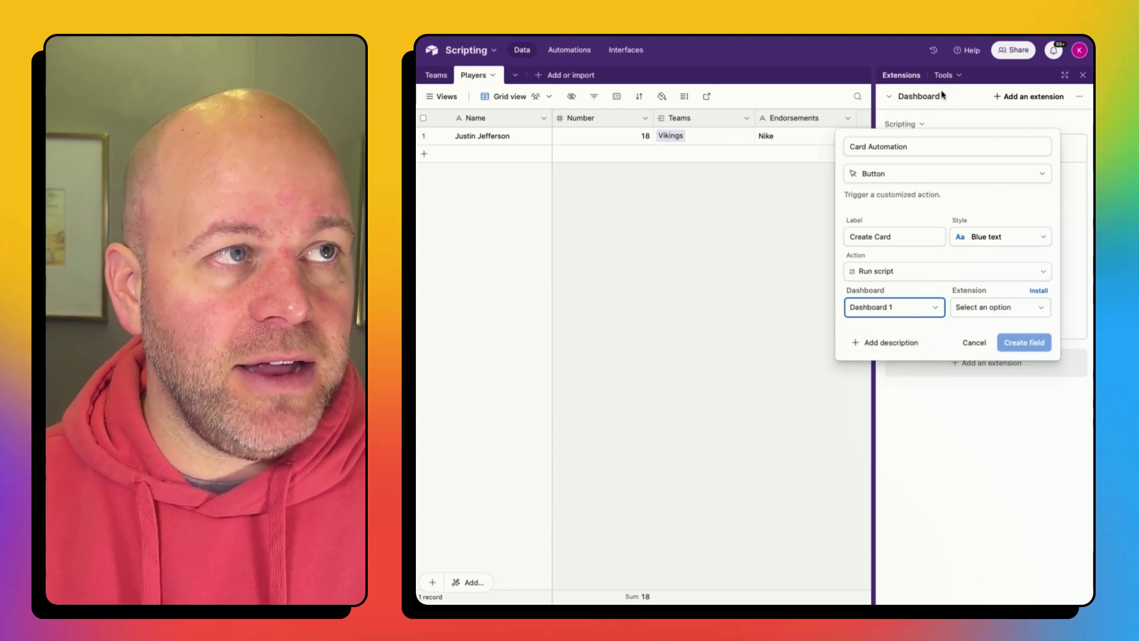
left_click(981, 315)
left_click(980, 354)
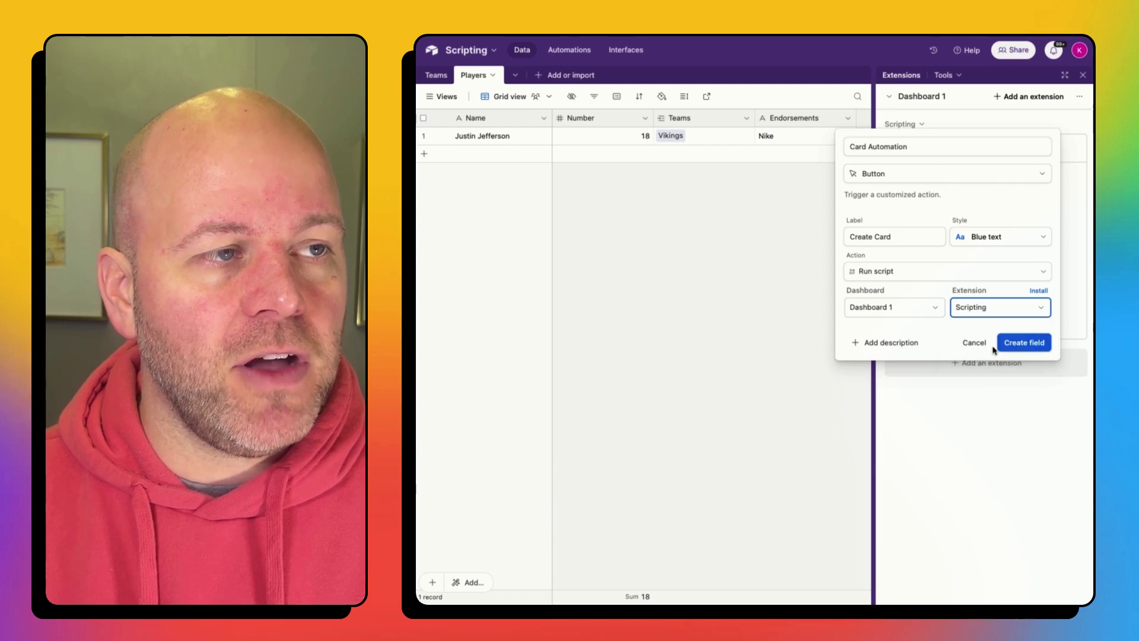
left_click(1018, 344)
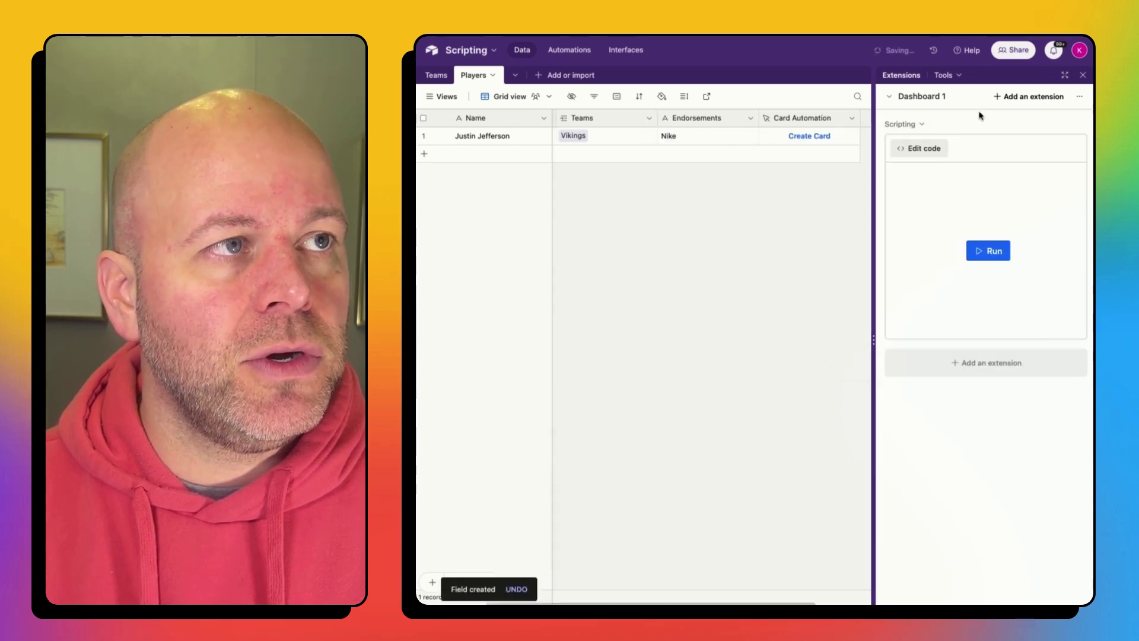
Step: Rename the Scripting extension to 'Trading Card to Make.com'
left_click(921, 126)
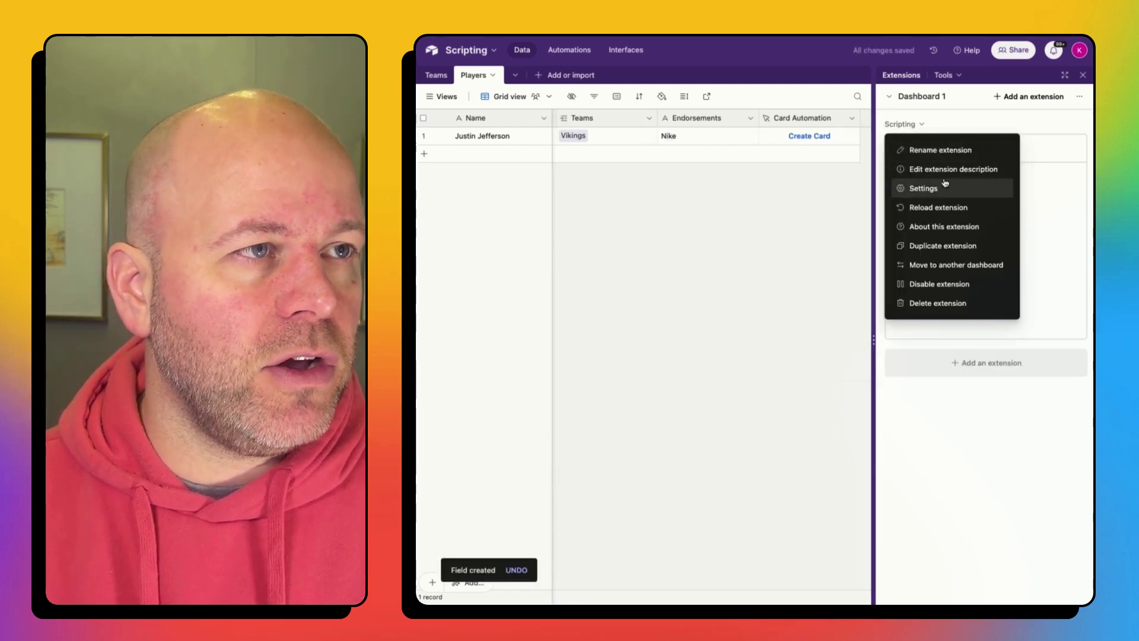
left_click(953, 150)
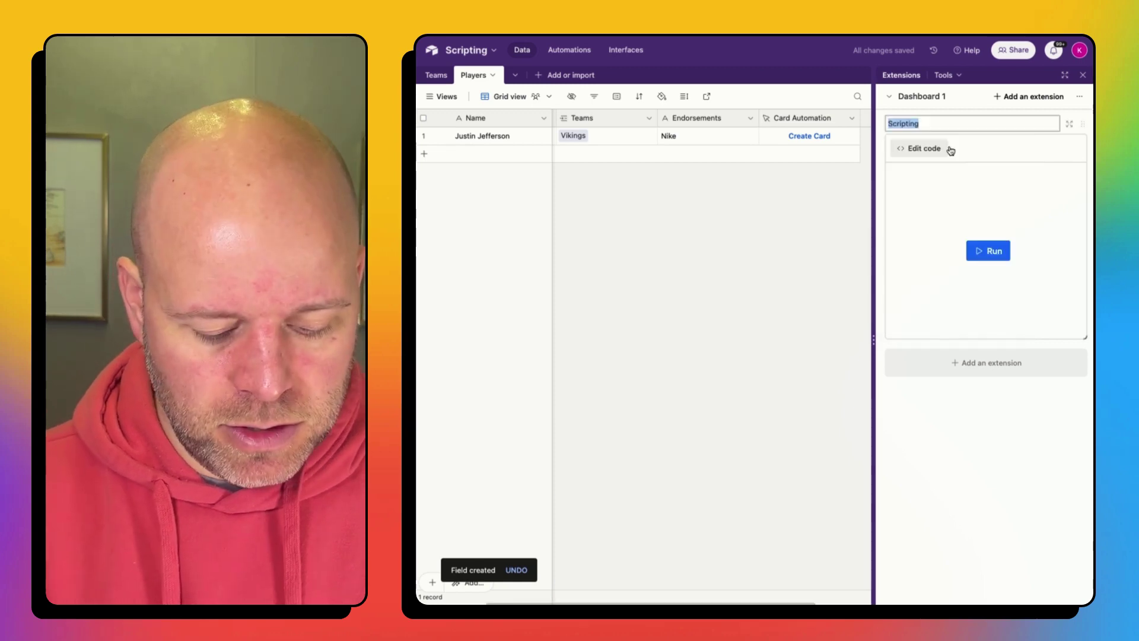
type("Trading Car")
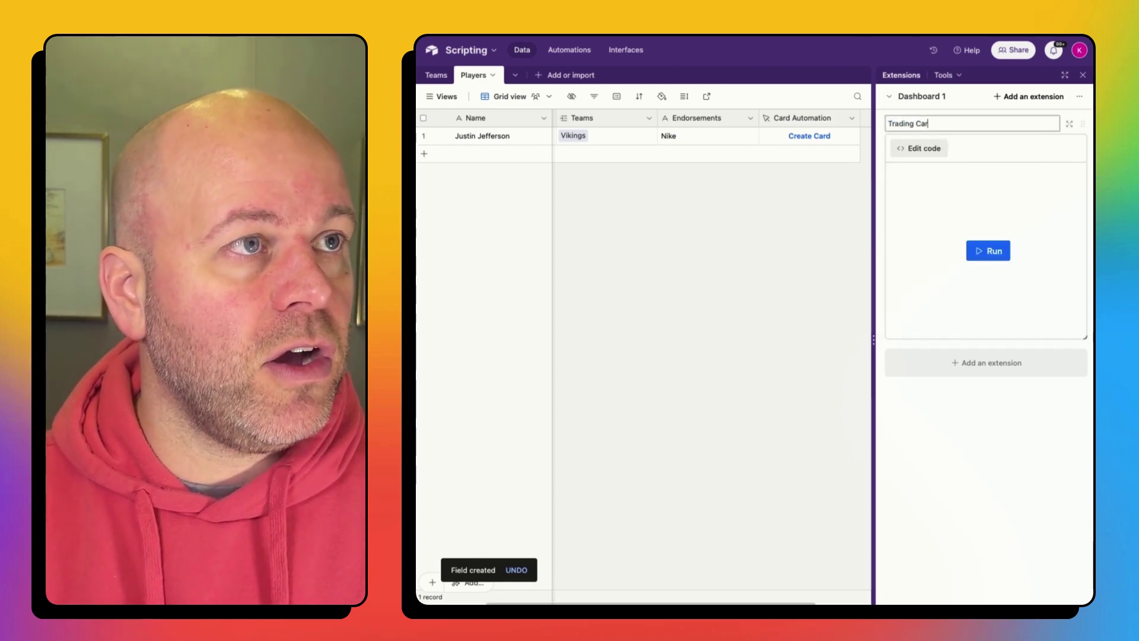
type("d to Make")
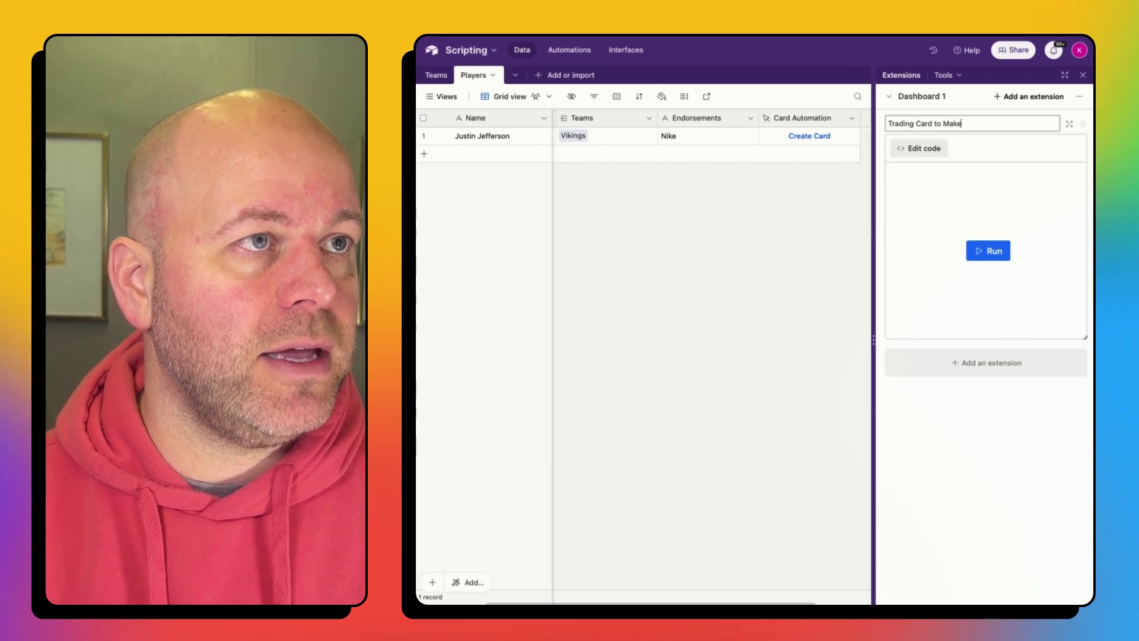
type(".com")
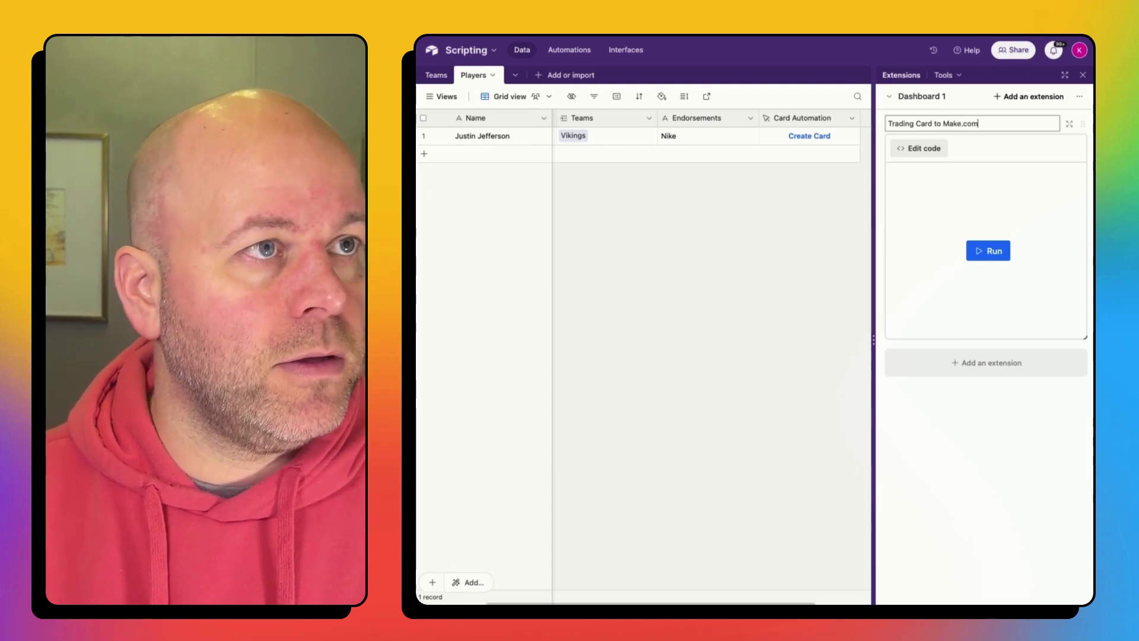
key("Return")
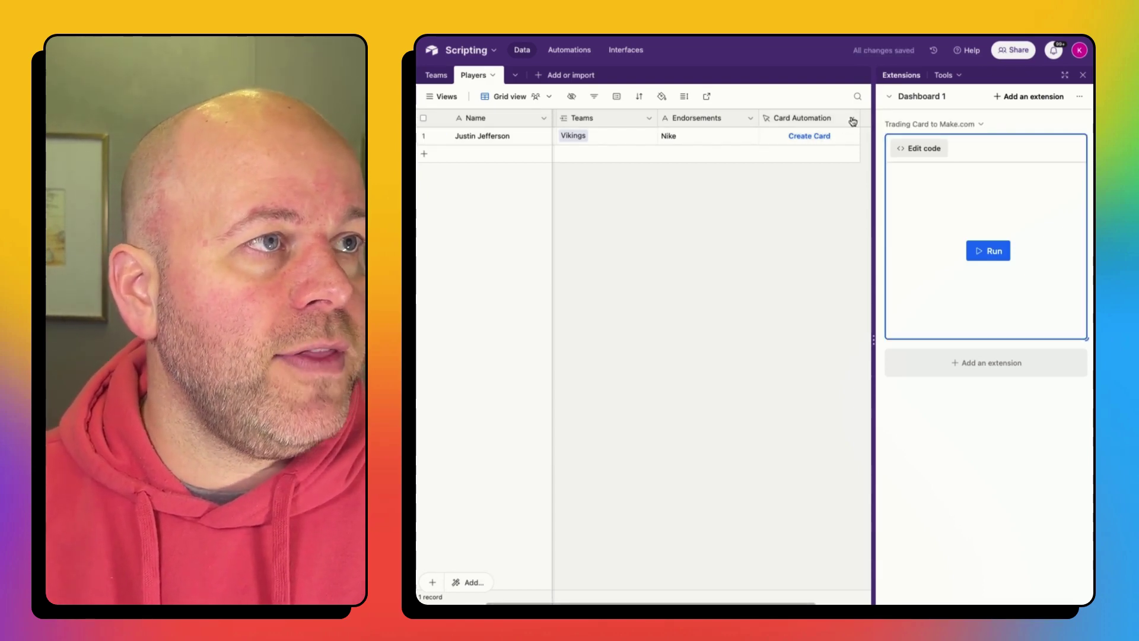
Step: Point the Card Automation button at Trading Card to Make.com, style it cyan, and save
left_click(852, 120)
left_click(841, 153)
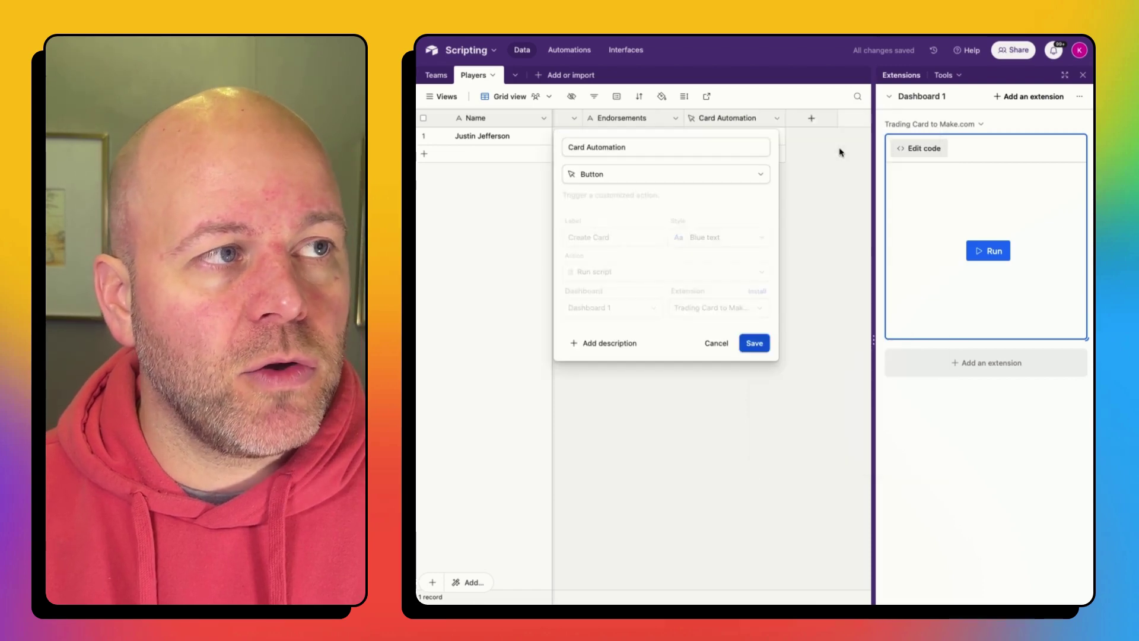
left_click(727, 312)
left_click(717, 351)
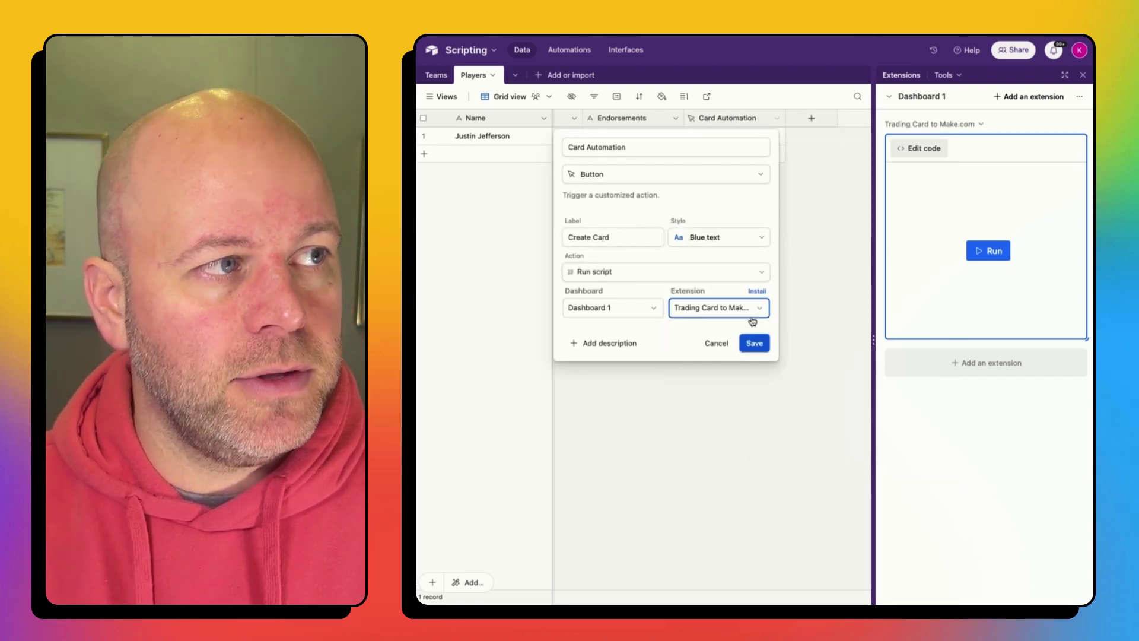
left_click(733, 245)
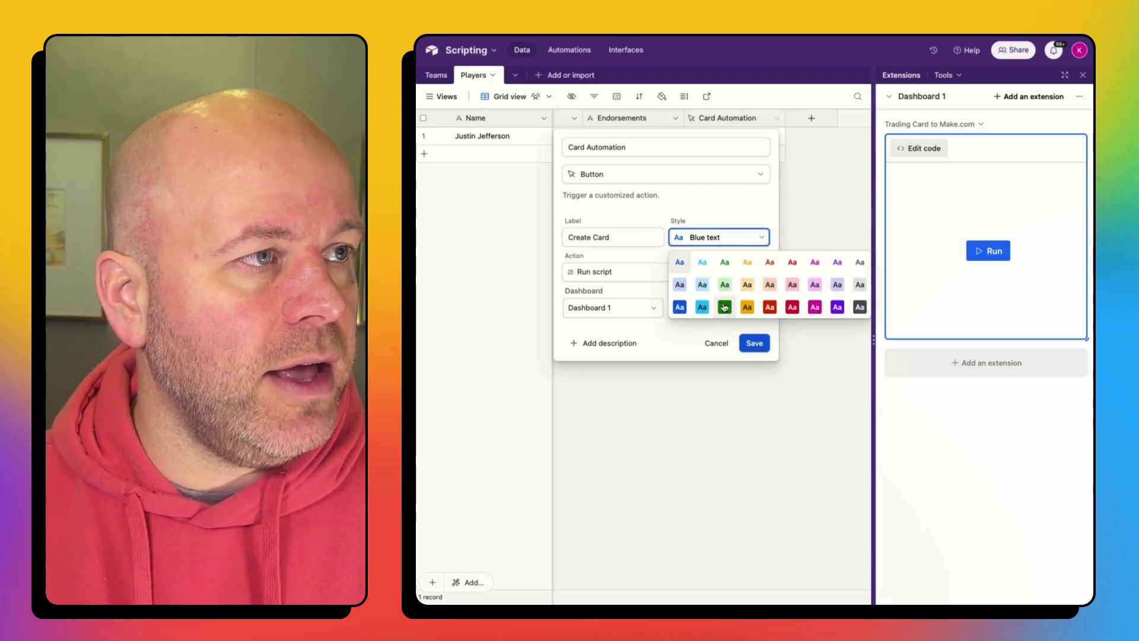
left_click(702, 307)
left_click(754, 342)
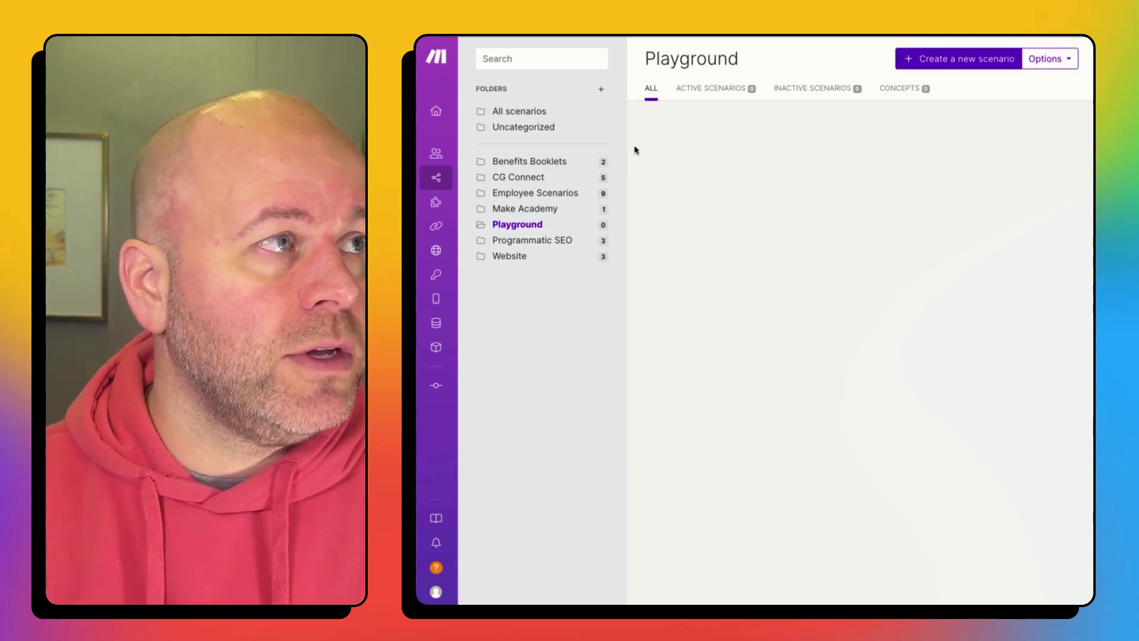
Step: Start a new Make scenario with a Webhooks Custom webhook trigger module
left_click(972, 58)
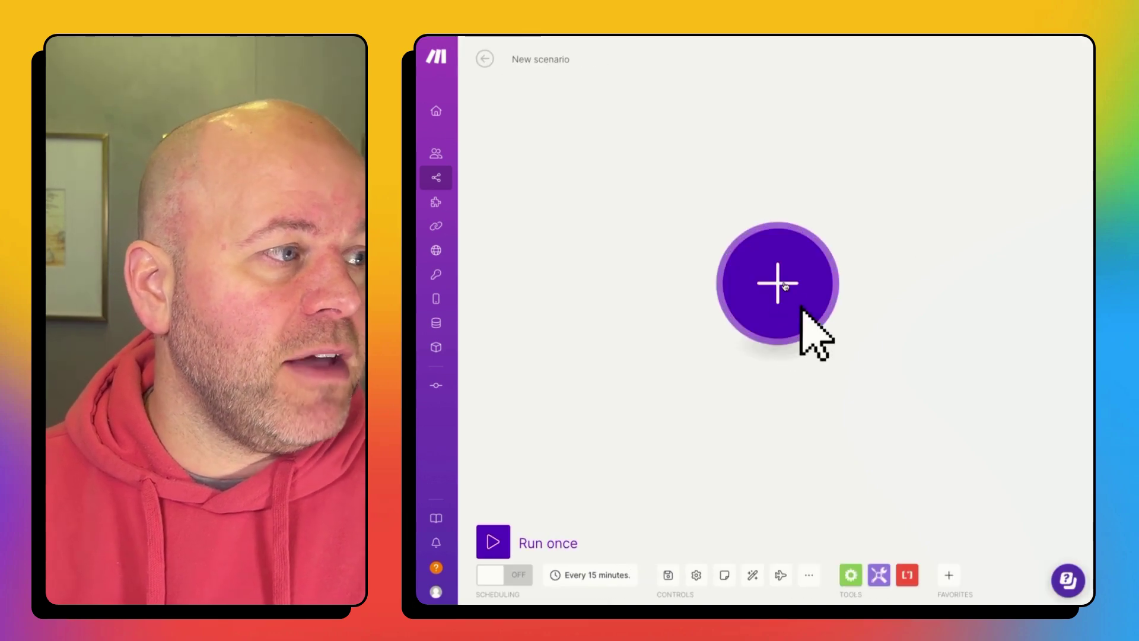
left_click(785, 286)
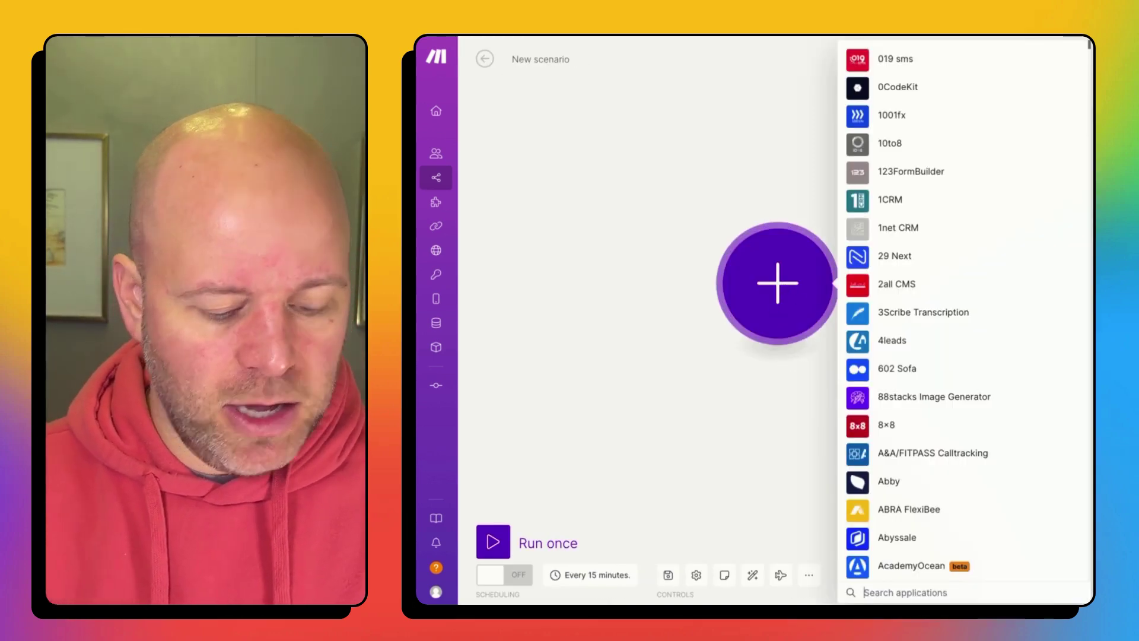
type("webhook")
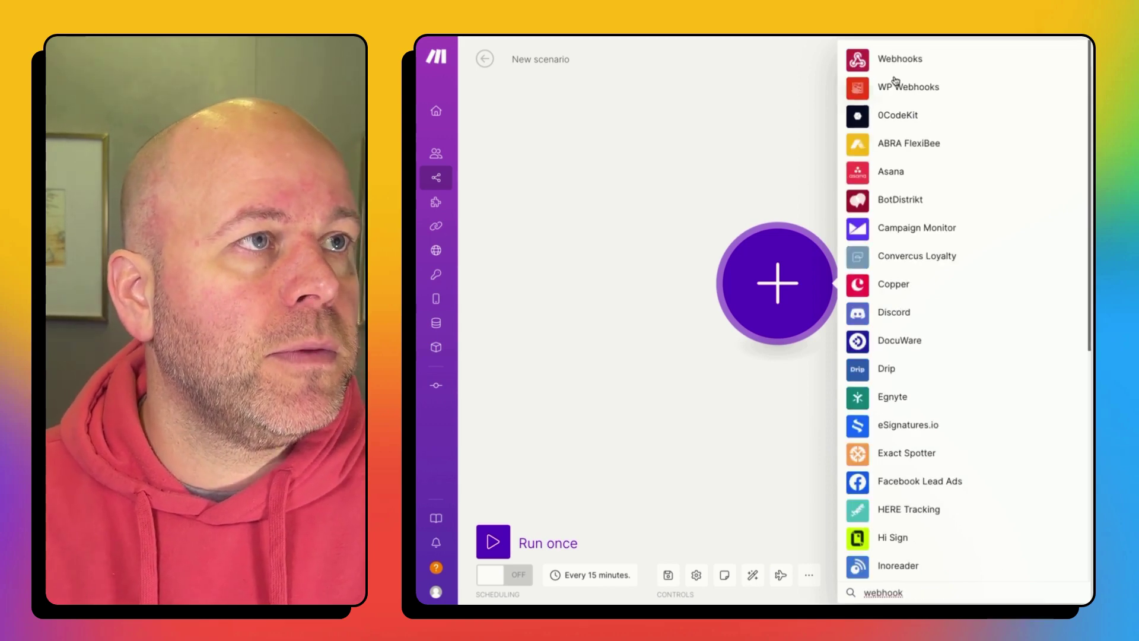
left_click(888, 61)
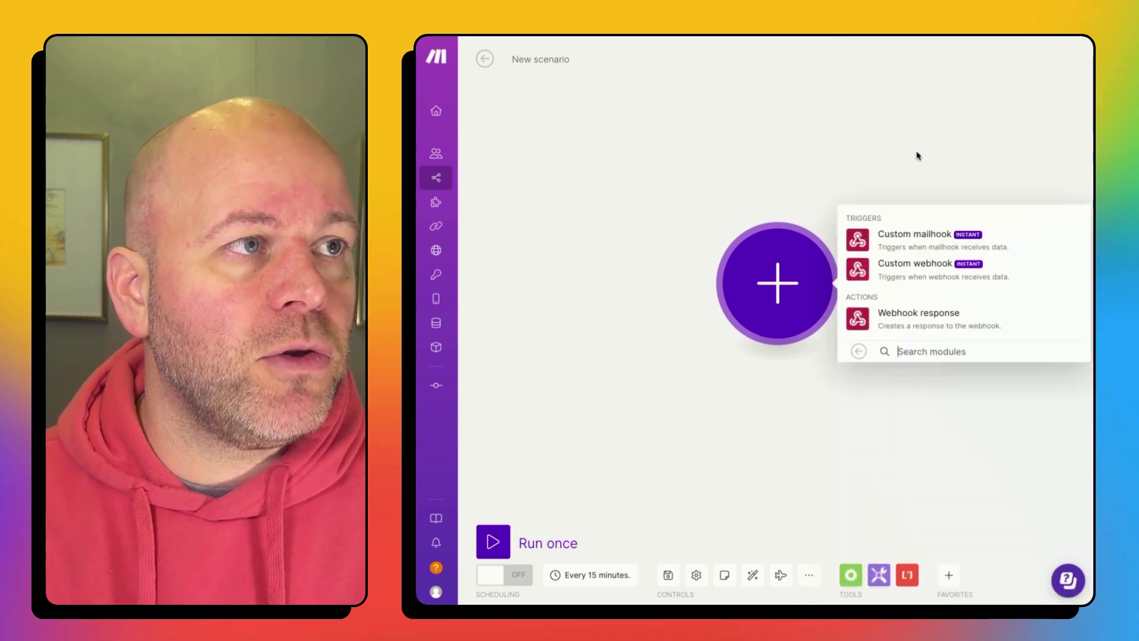
left_click(948, 274)
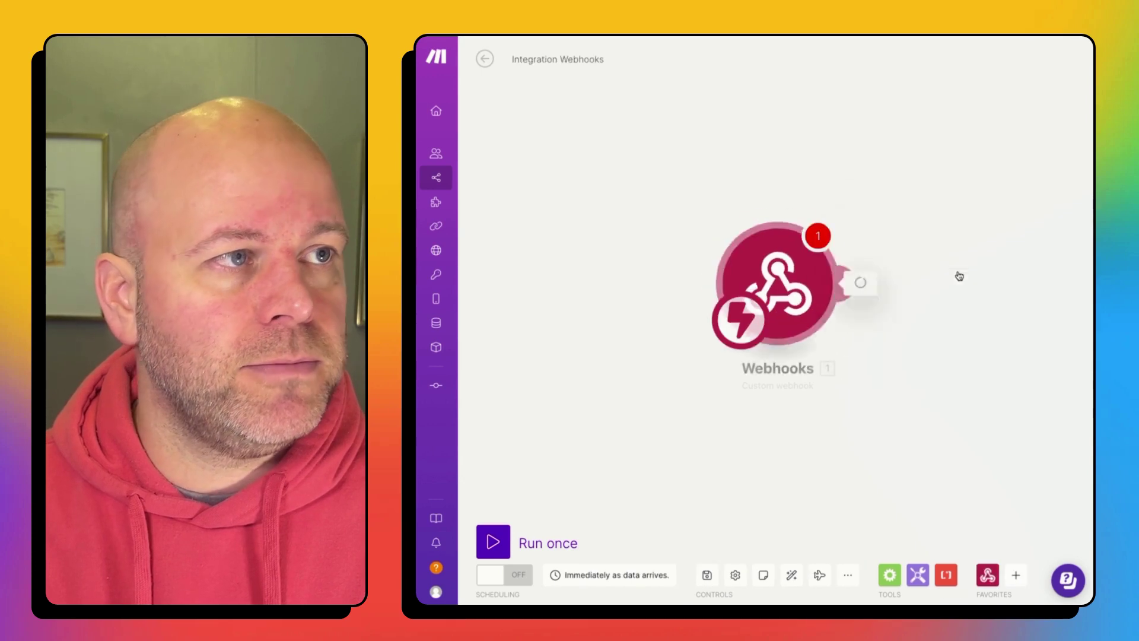
Step: Create and save a new webhook named 'Airtable Player Trading Cards'
left_click(956, 280)
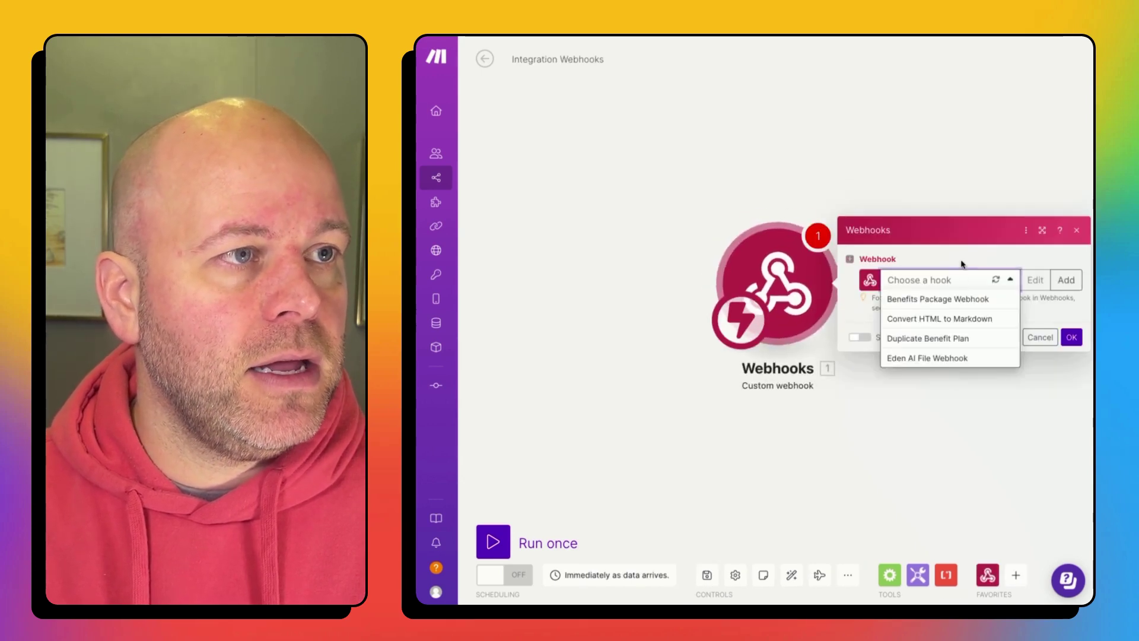
left_click(1070, 288)
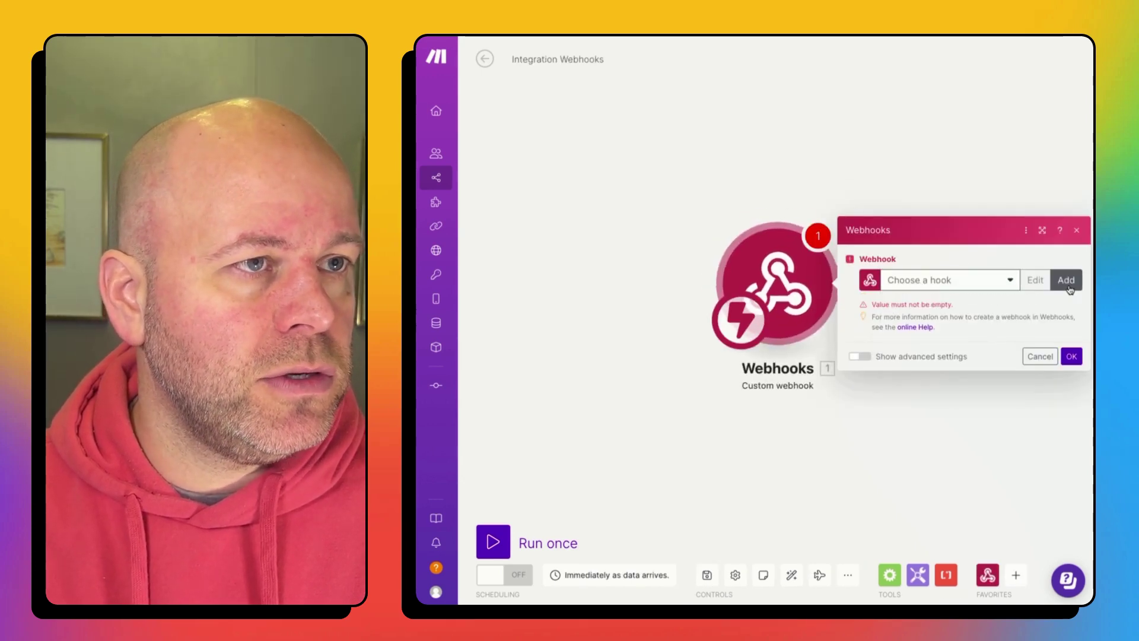
left_click(1068, 285)
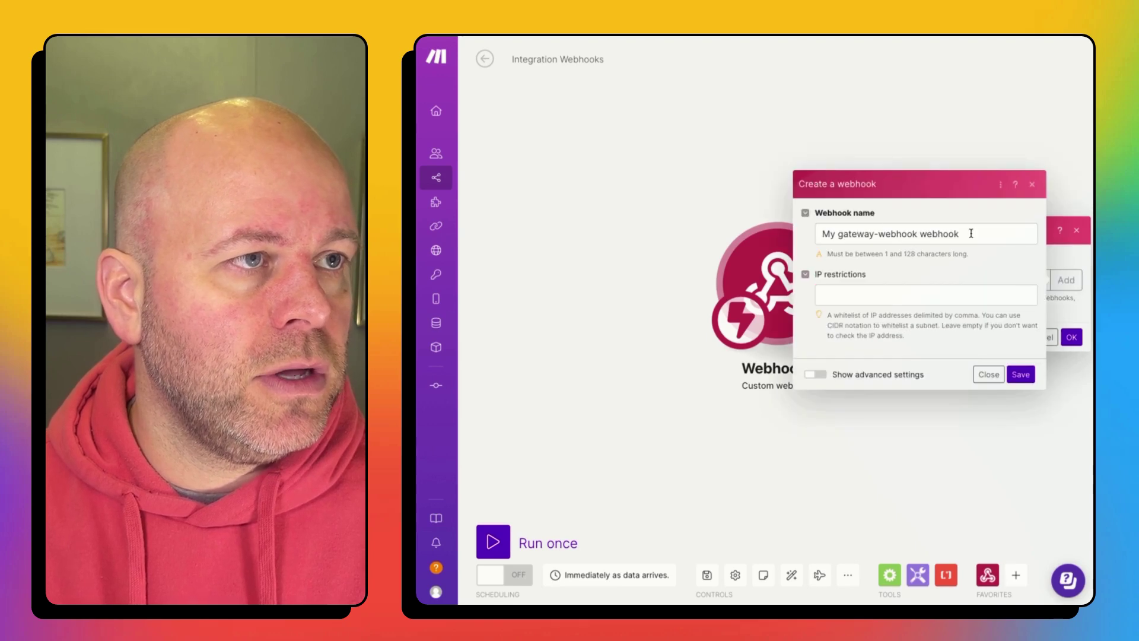
left_click_drag(972, 234, 828, 234)
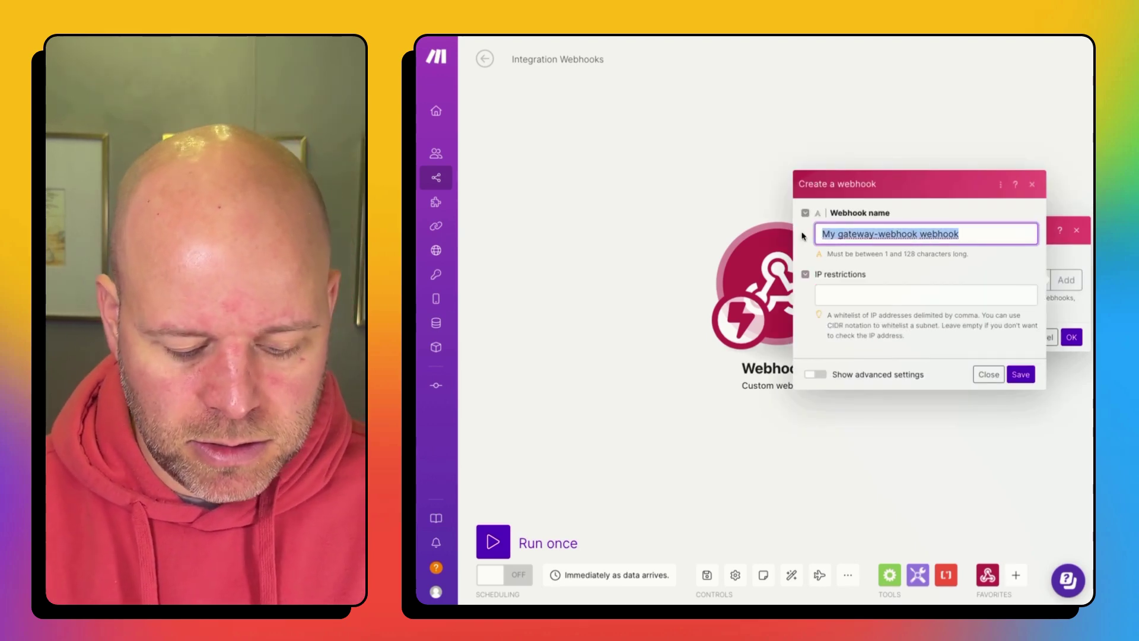
type("Airtable ")
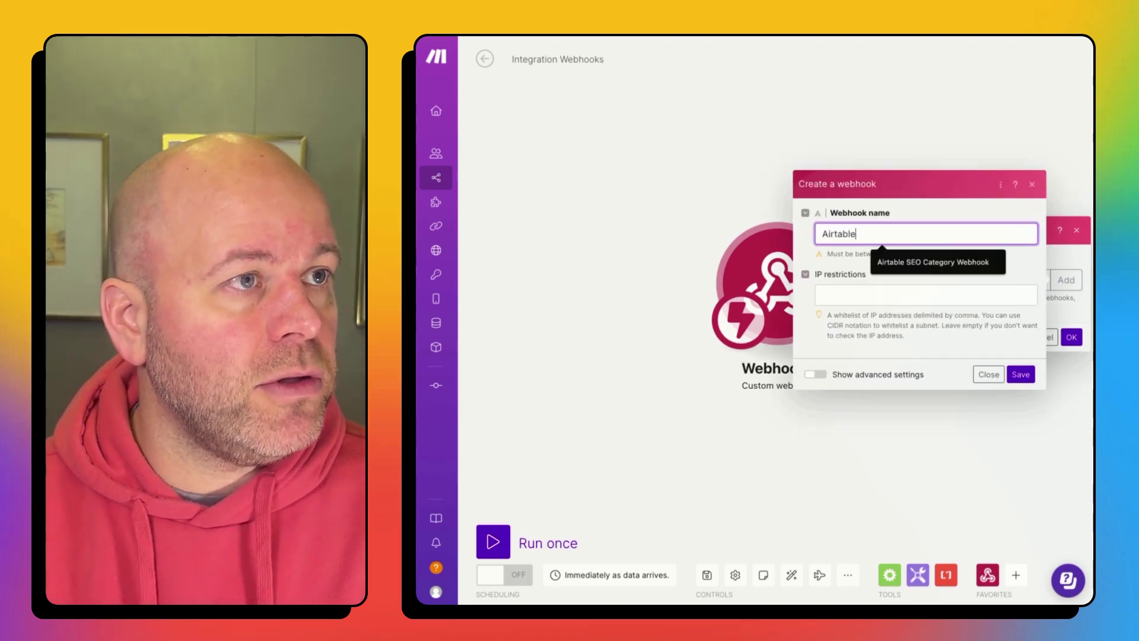
type("Player")
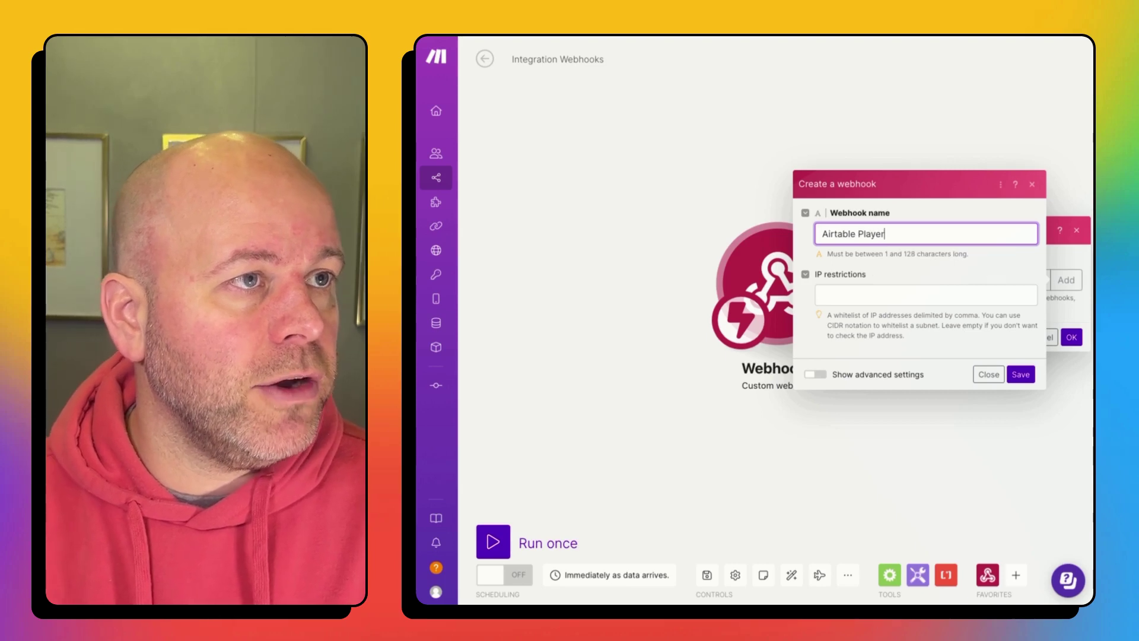
type(" Trading")
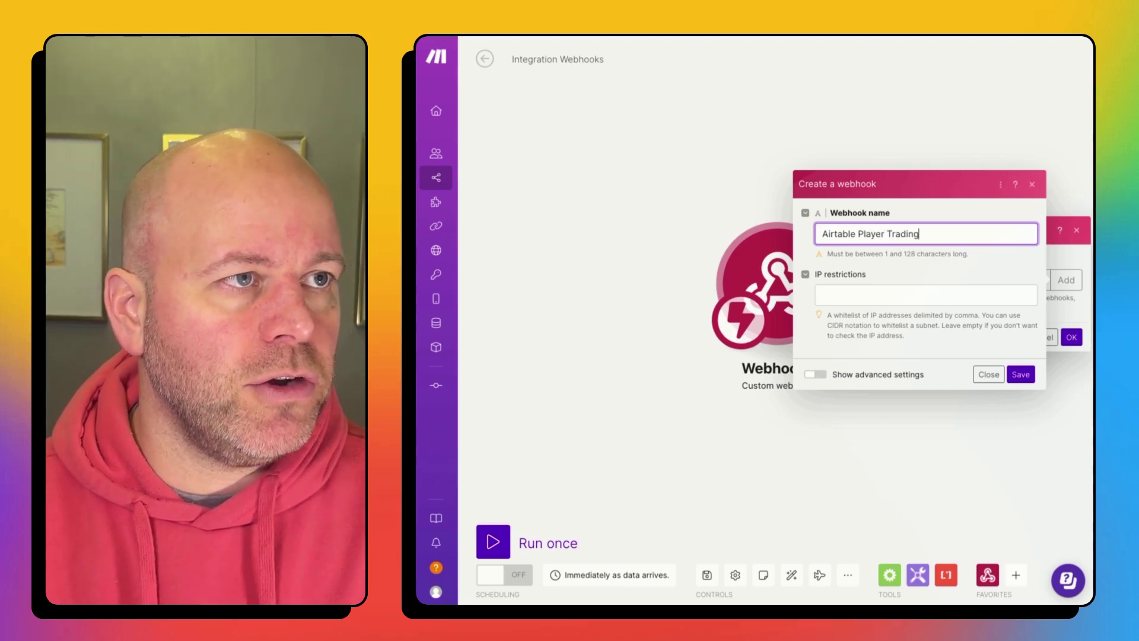
type(" Cards")
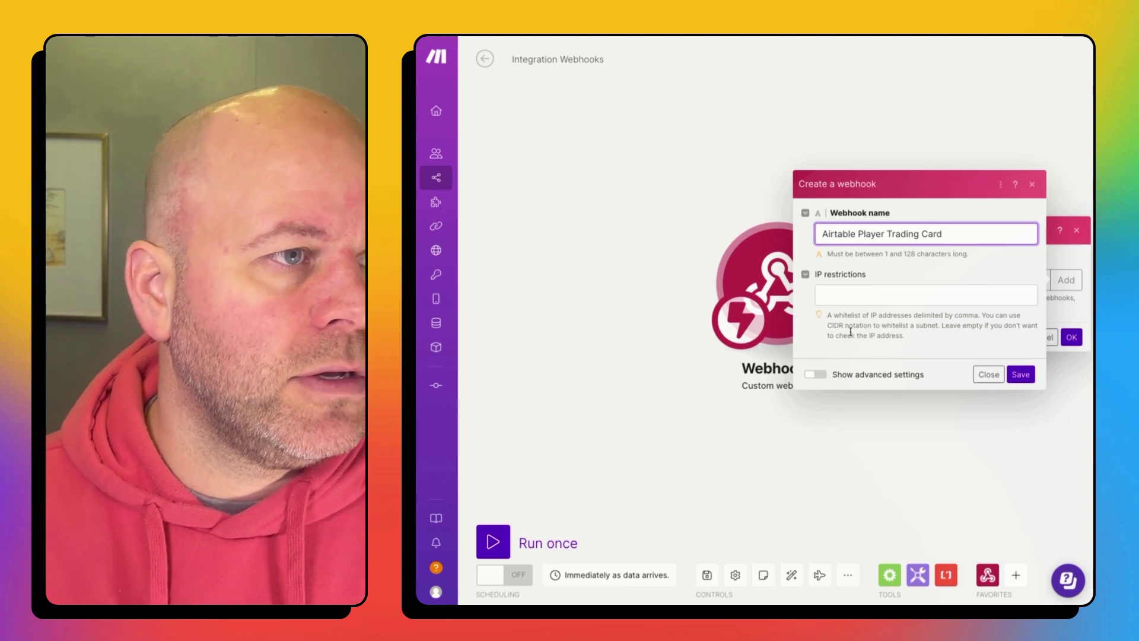
left_click(1020, 373)
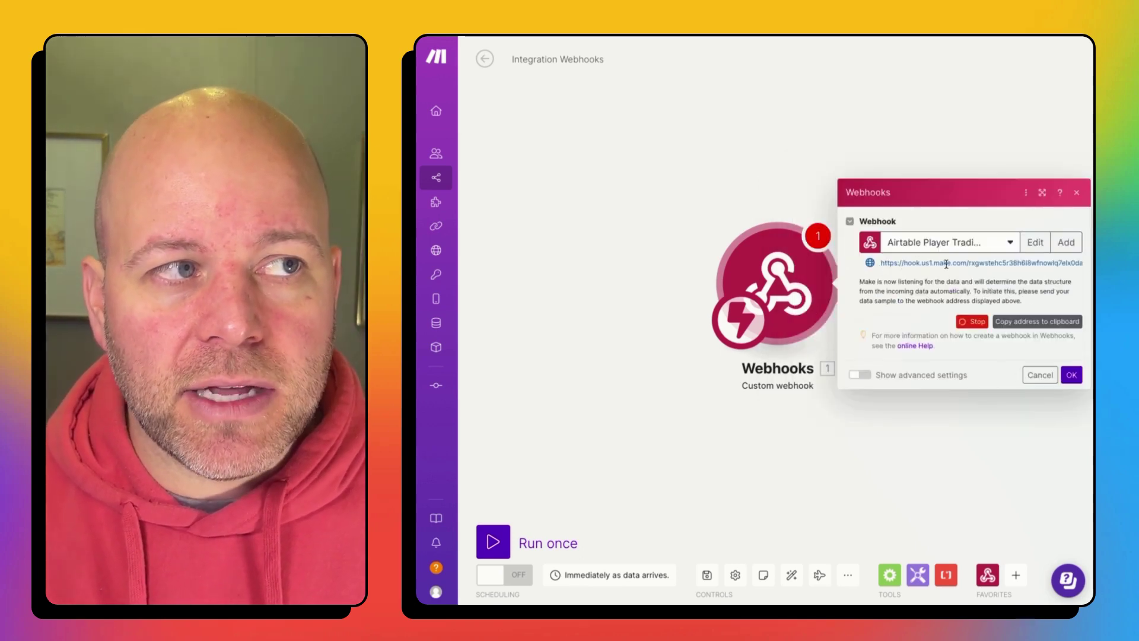
Step: Copy Make's webhook address and paste it over PASTE_WEBHOOK_HERE in the Airtable script
left_click(1033, 326)
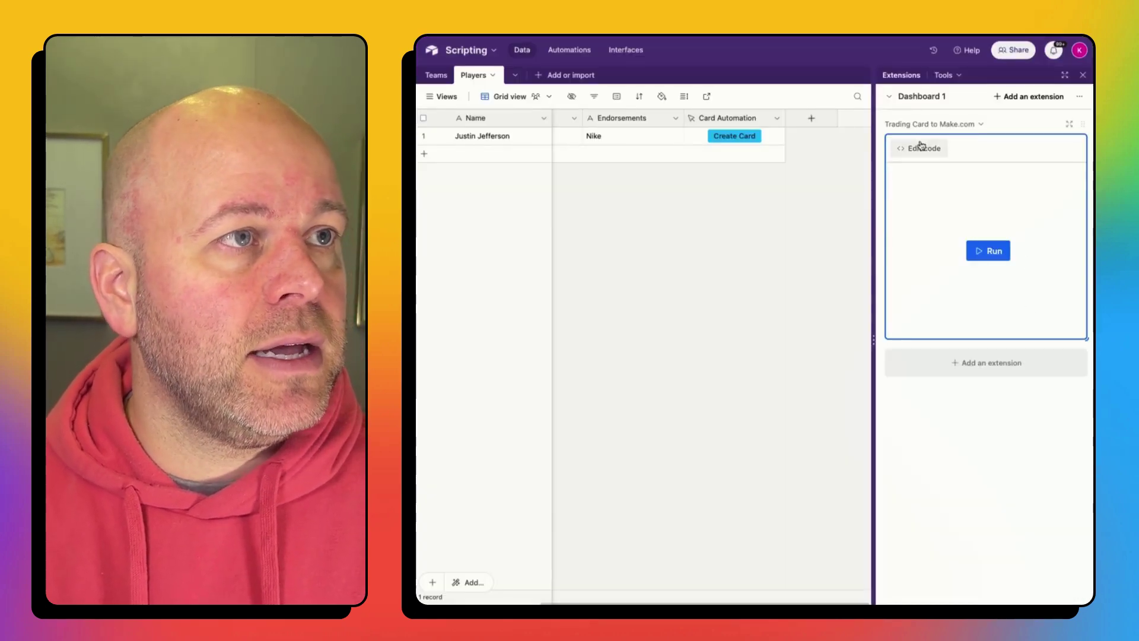
left_click(921, 151)
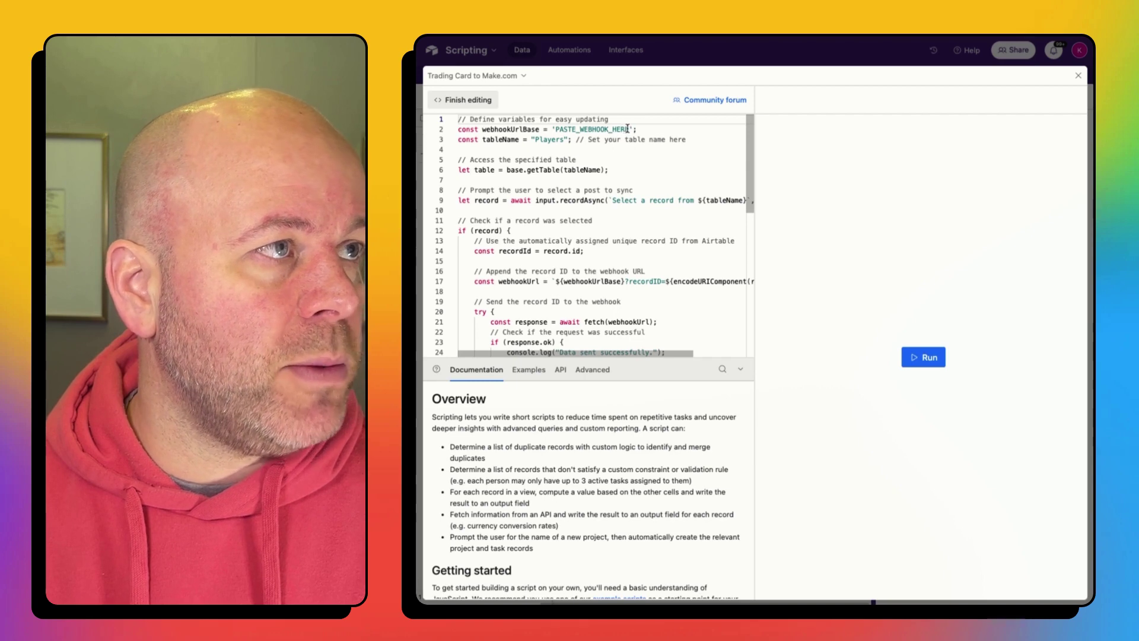
left_click_drag(628, 129, 574, 129)
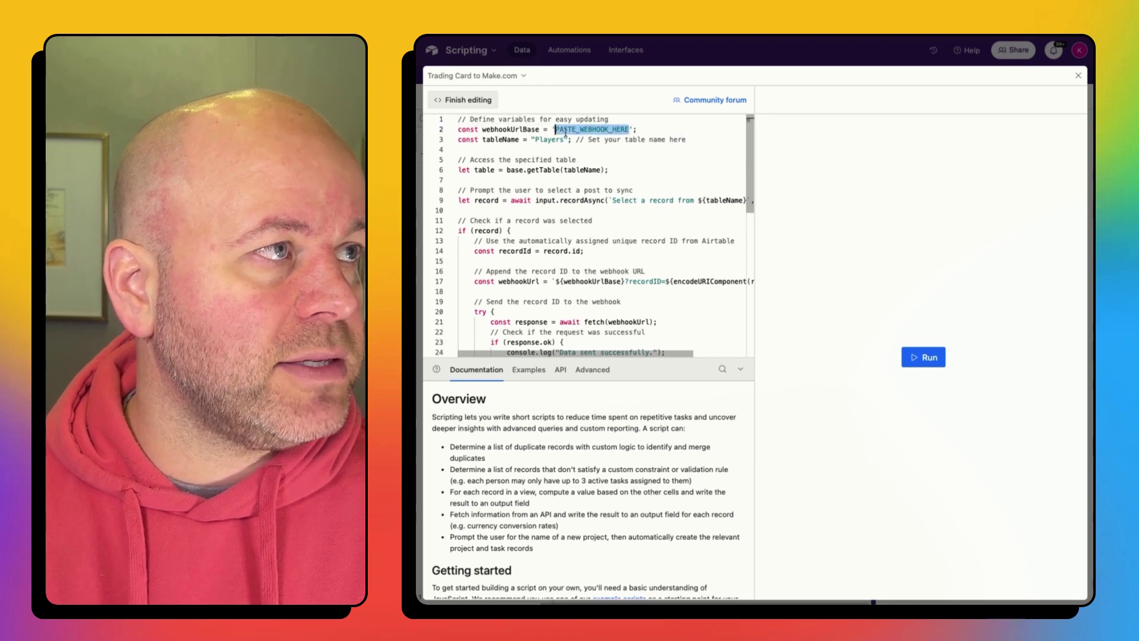
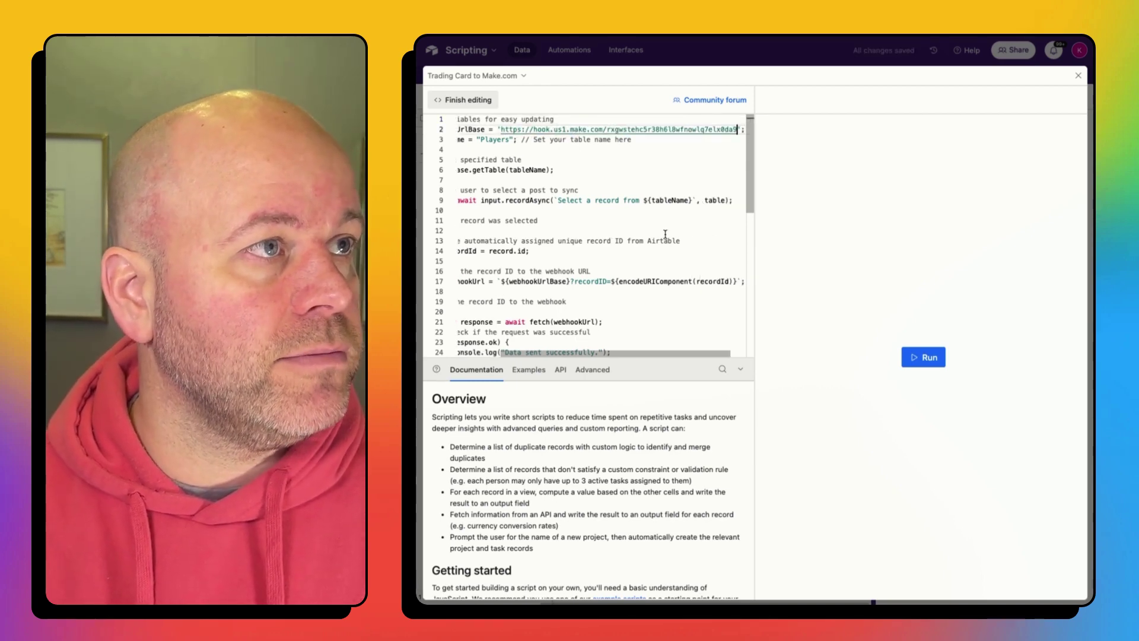
left_click(481, 106)
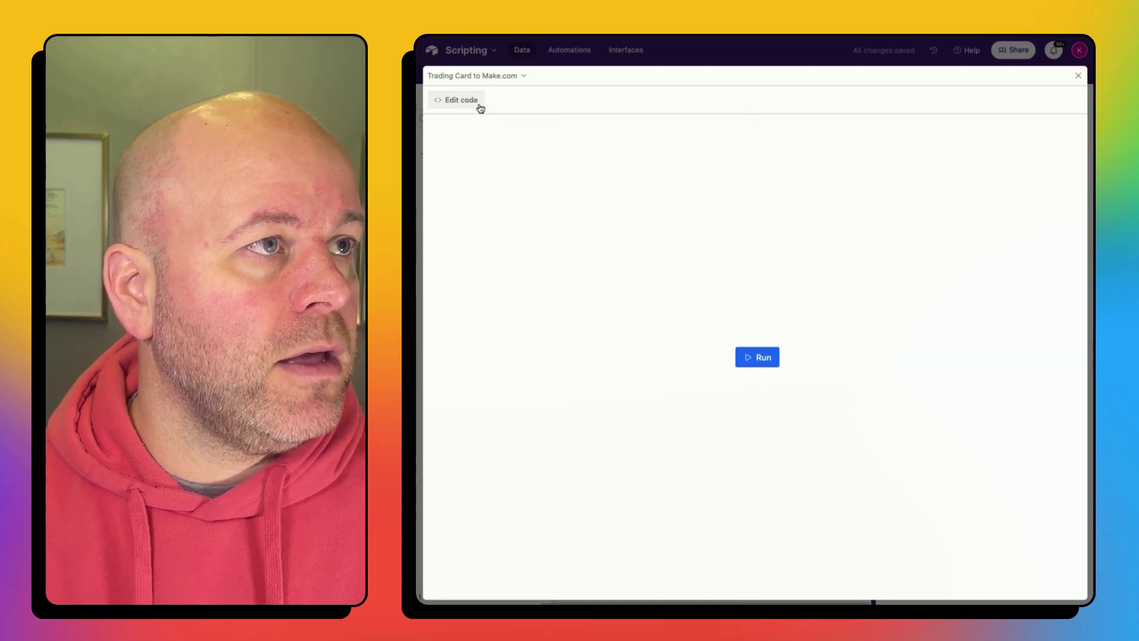
Step: Confirm the webhook trigger, run the scenario once, and send the player record with Create Card
left_click(1076, 78)
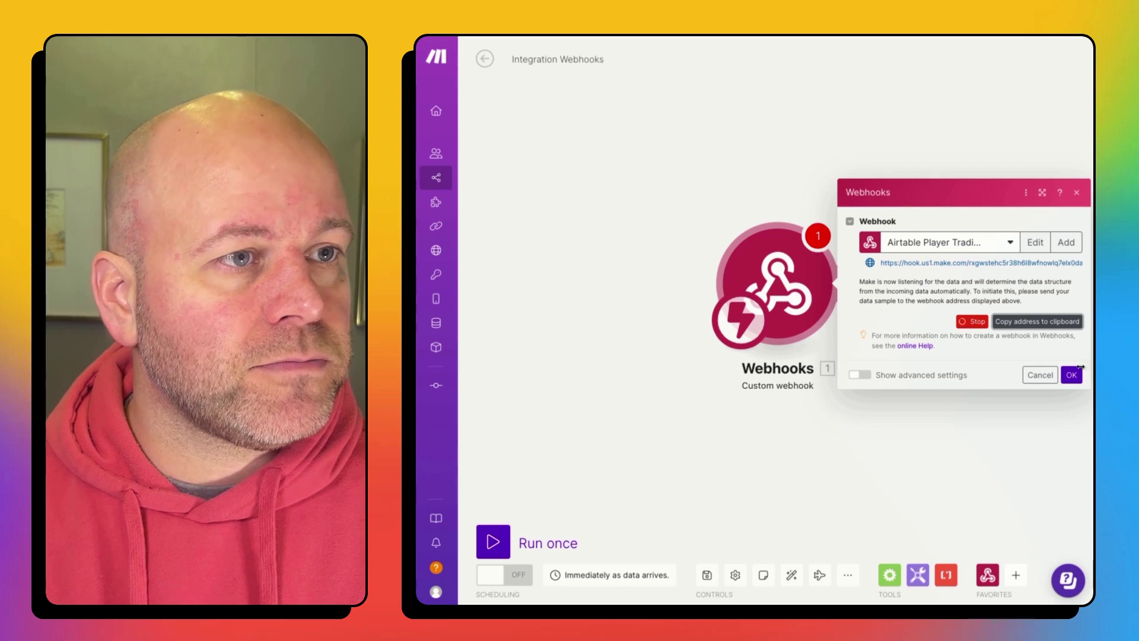
left_click(1076, 369)
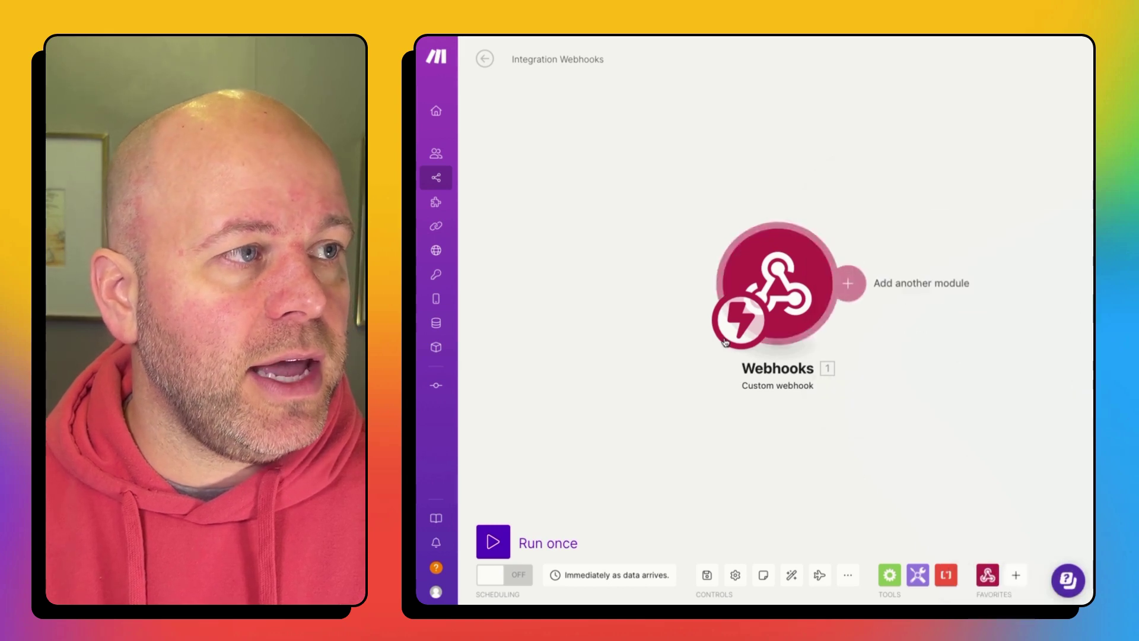
left_click(508, 553)
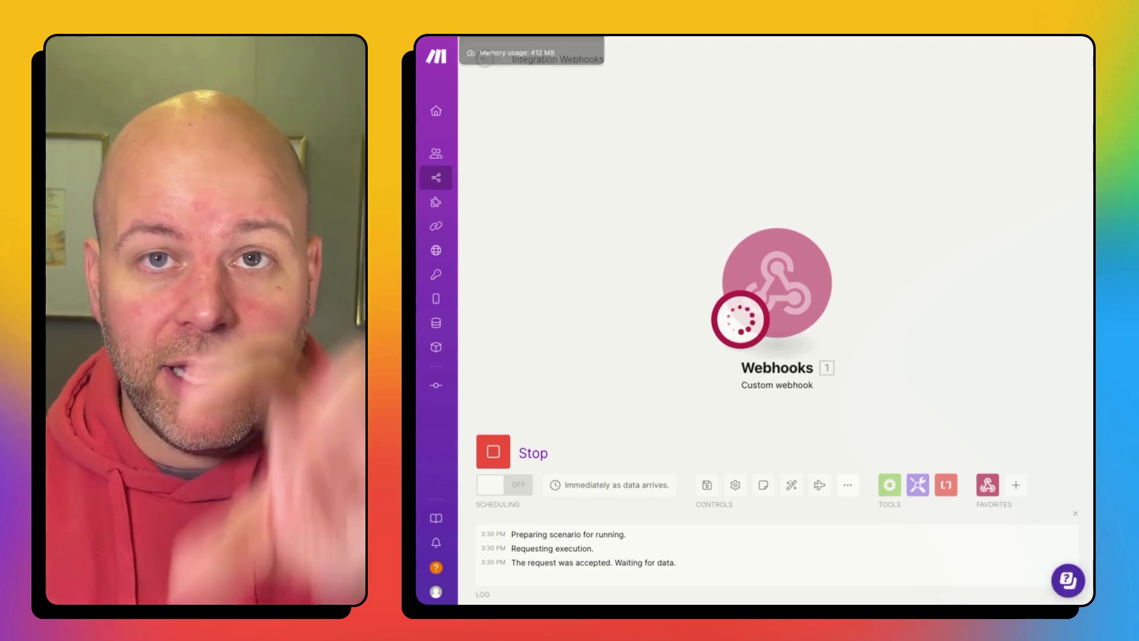
left_click(522, 29)
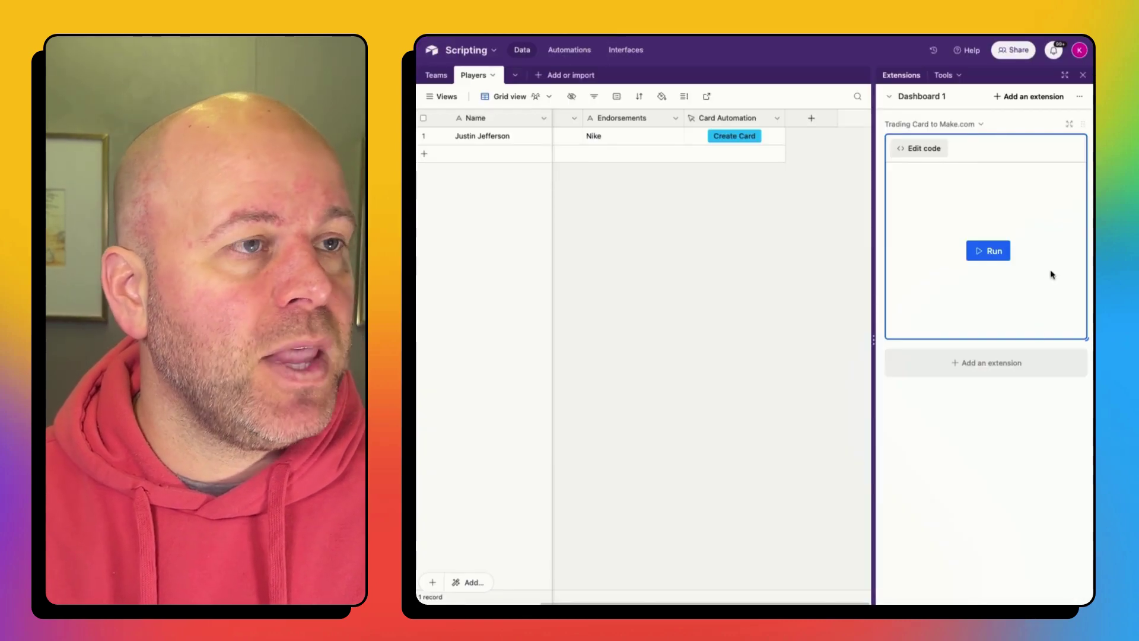
left_click(744, 141)
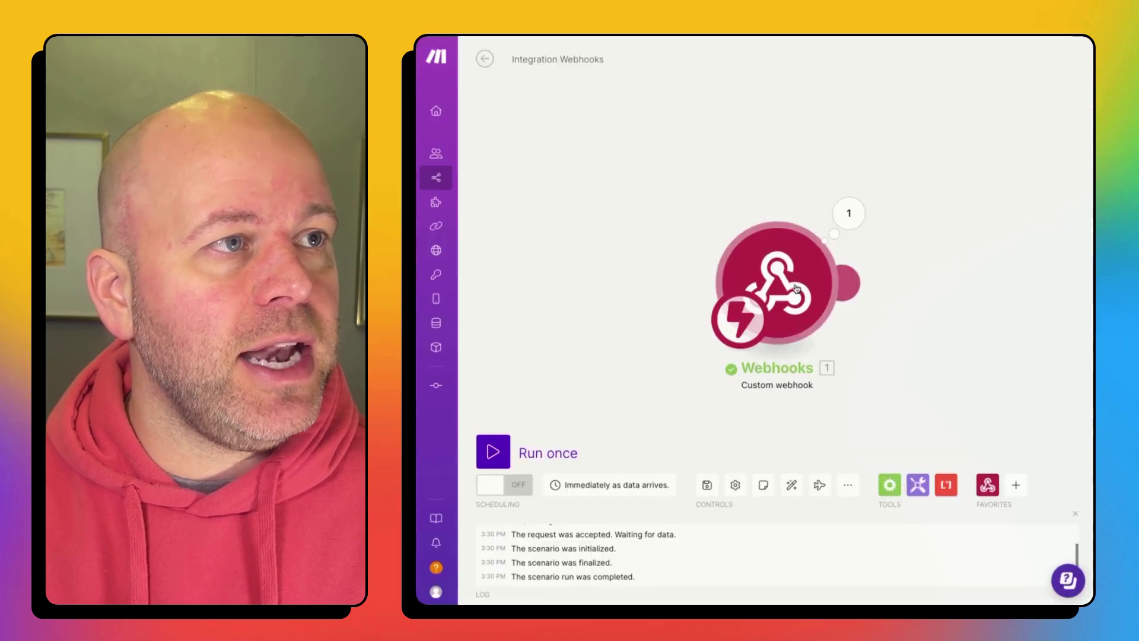
left_click(849, 213)
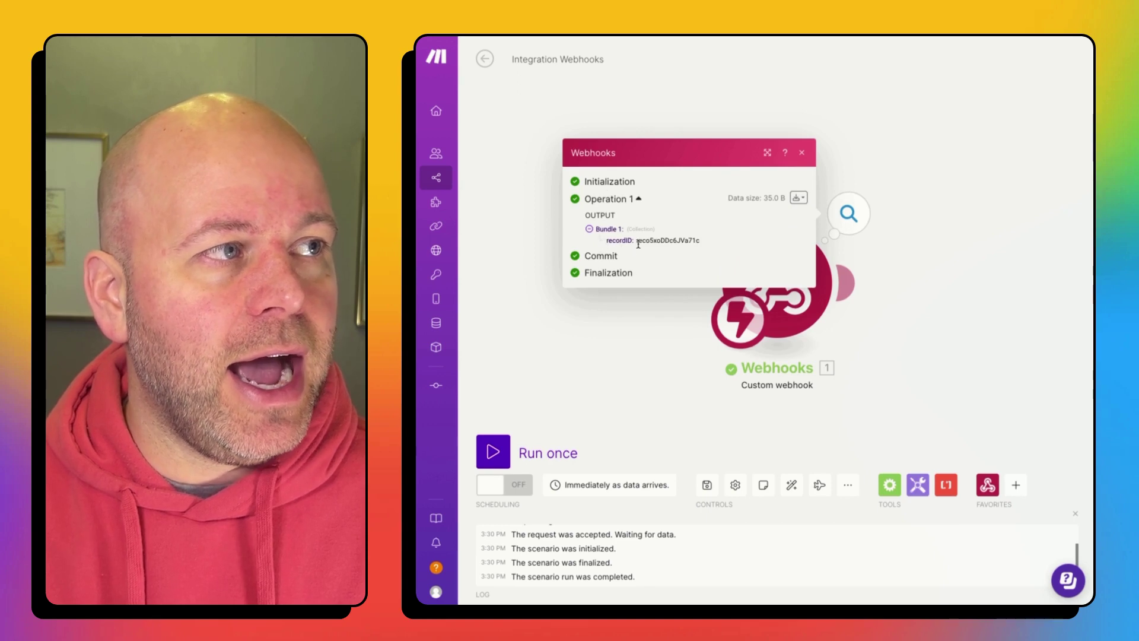
left_click_drag(685, 240, 639, 240)
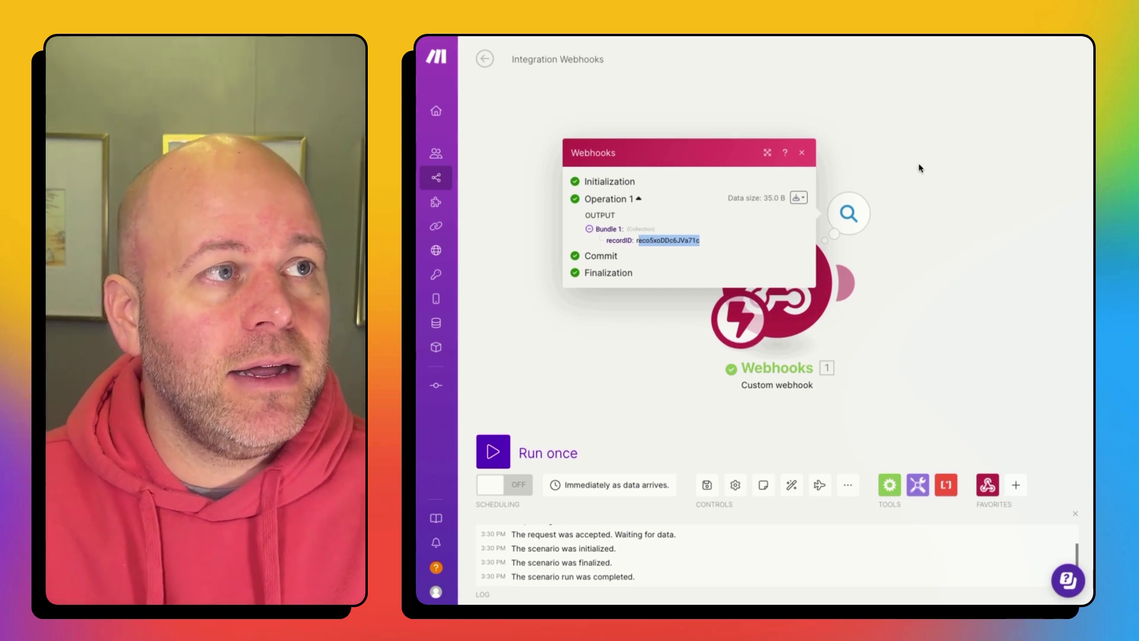
left_click(919, 168)
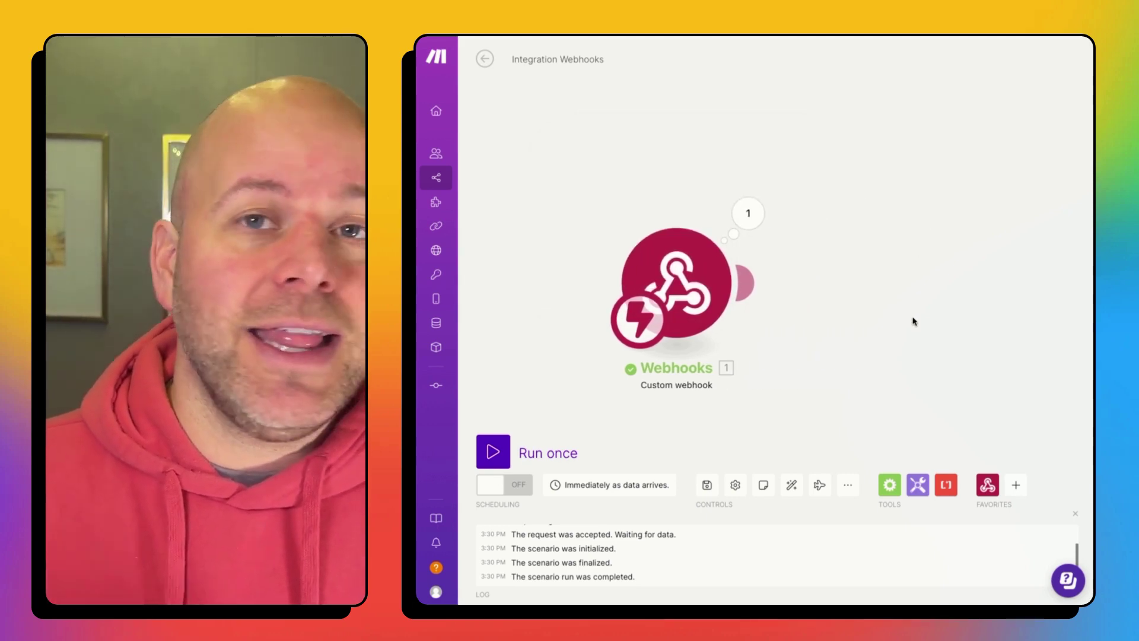
Step: Add an Airtable Get a Record module after the webhook
left_click(752, 283)
type("/a")
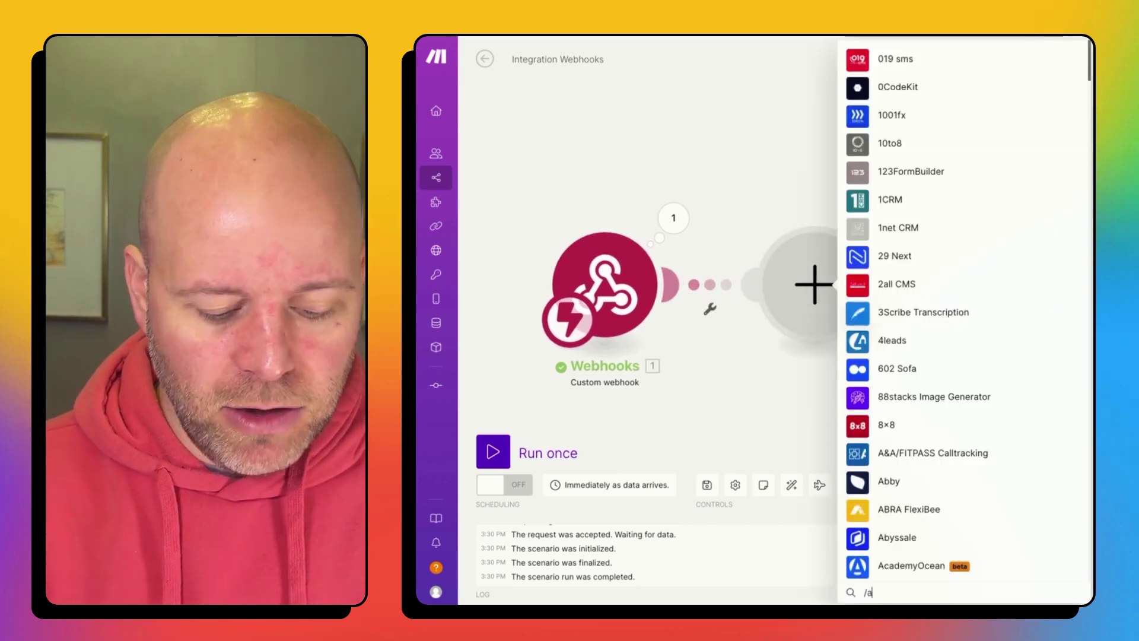
key("BackSpace")
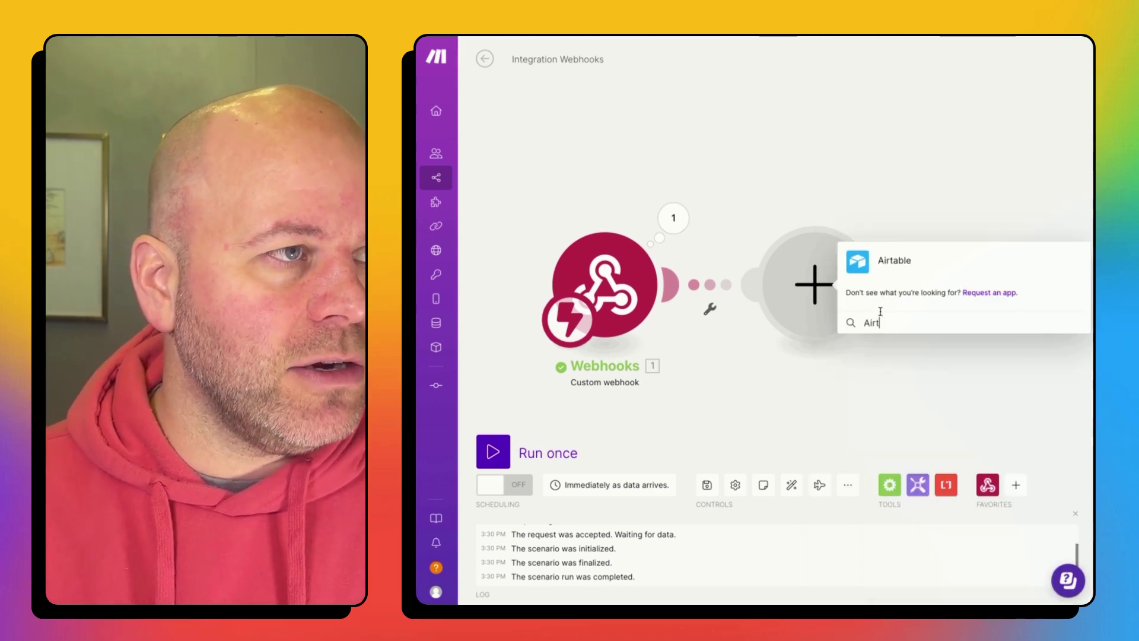
left_click(905, 267)
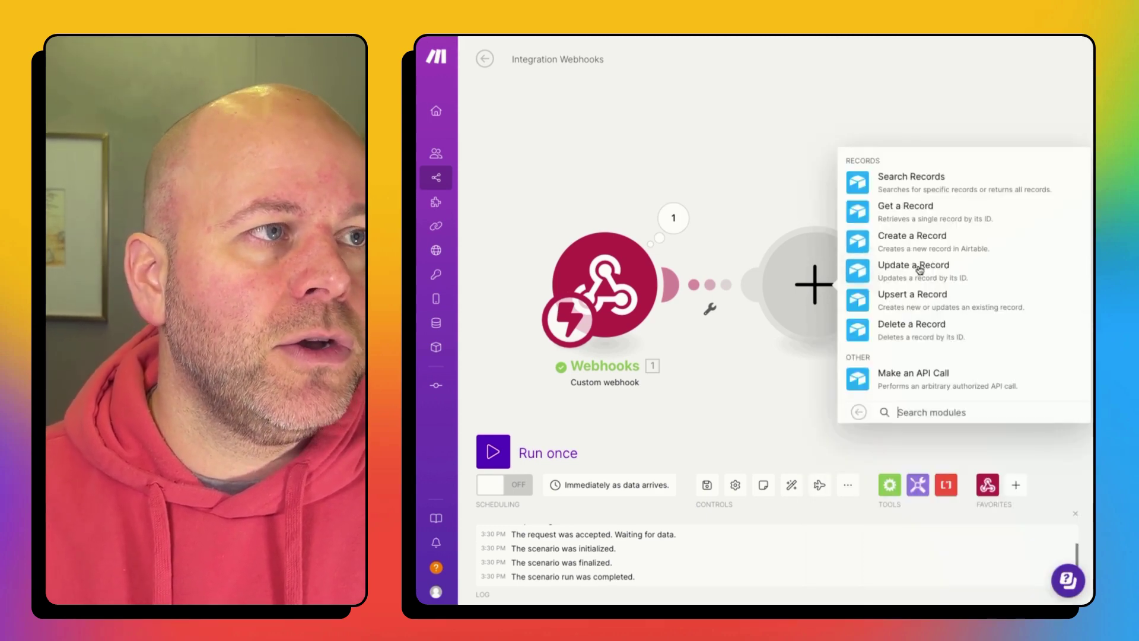
left_click(920, 210)
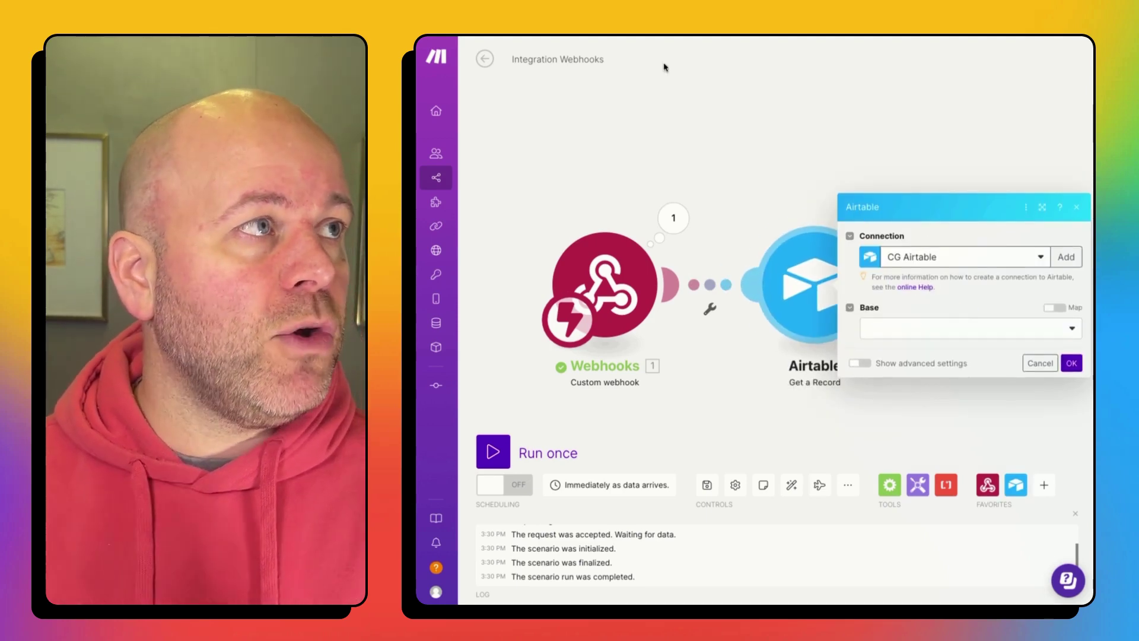
Step: Select the Scripting base and its Players table in the module
left_click(936, 339)
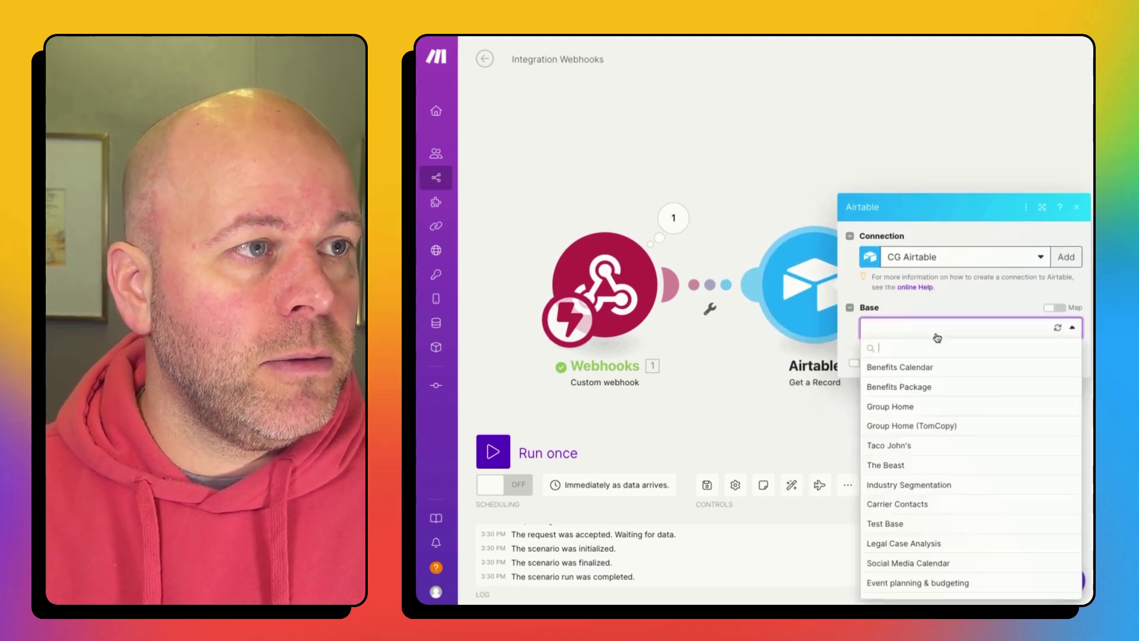
type("players")
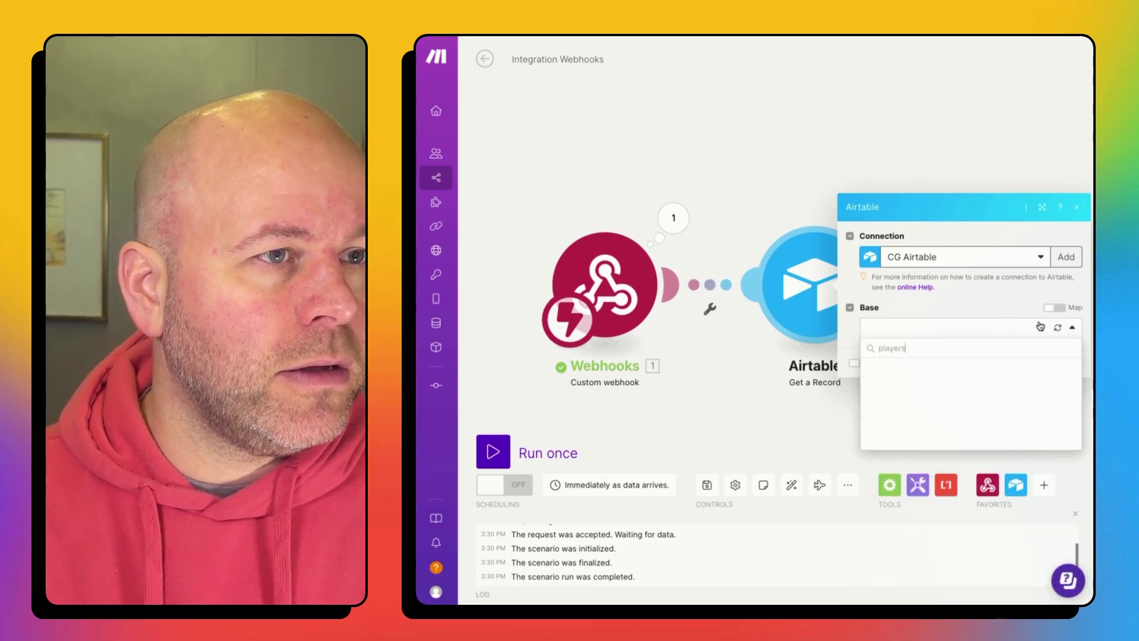
key("ctrl+a")
key("BackSpace")
left_click(966, 332)
left_click(1010, 334)
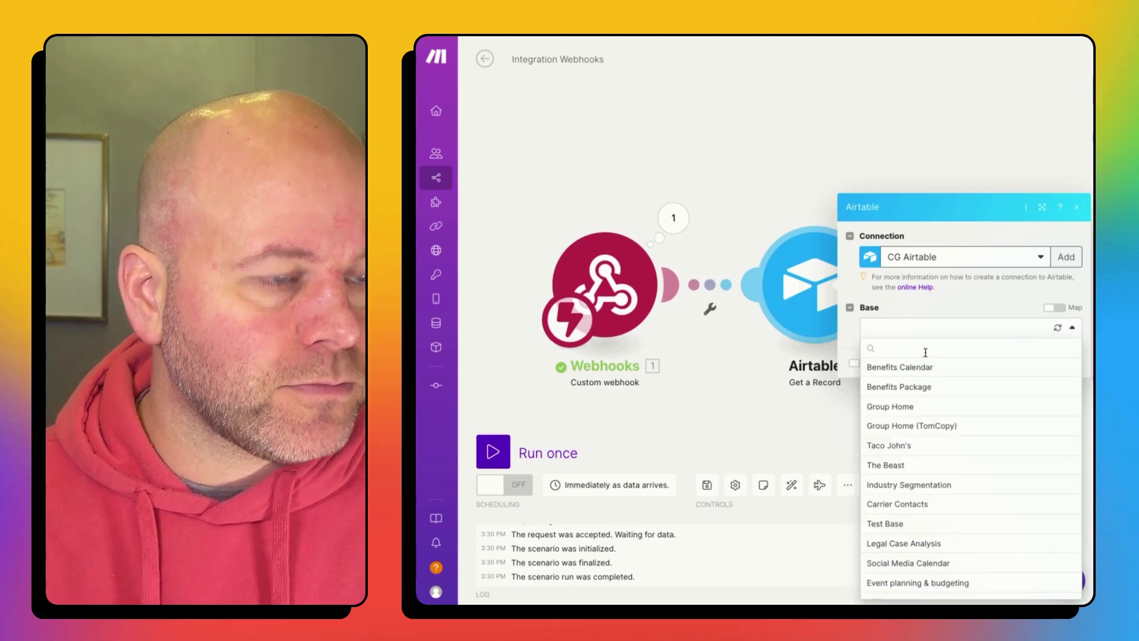
type("script")
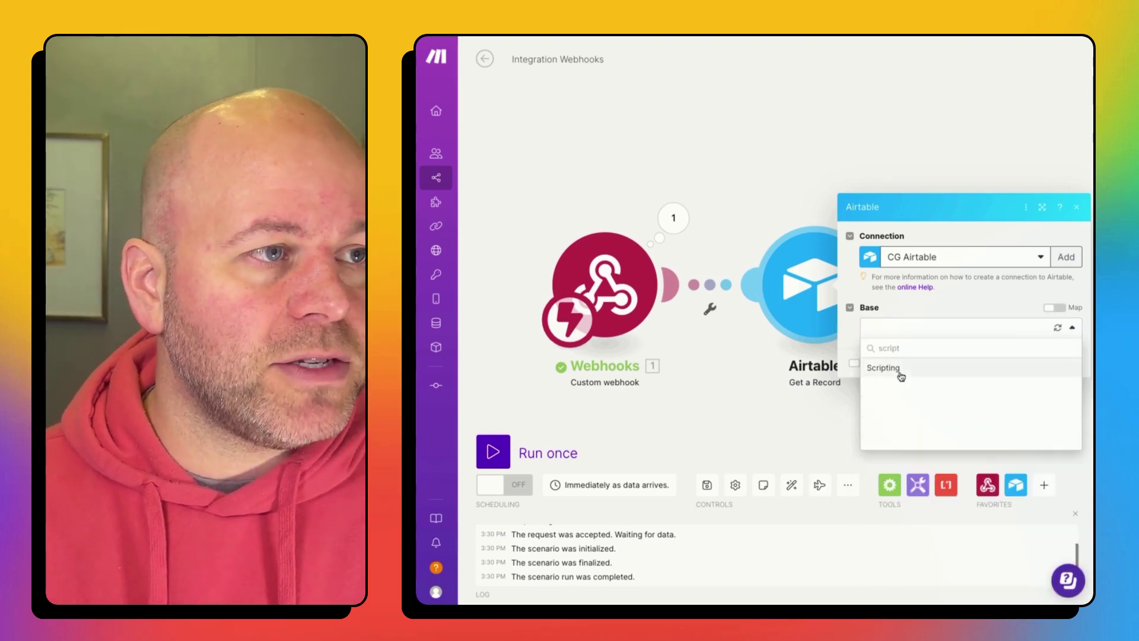
left_click(899, 372)
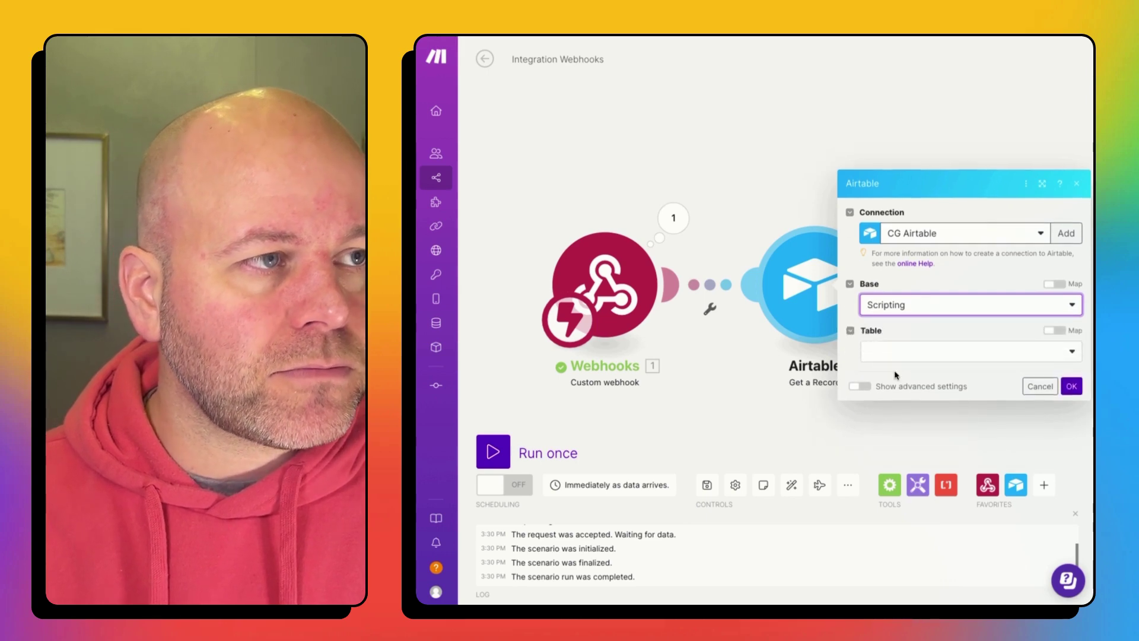
left_click(902, 362)
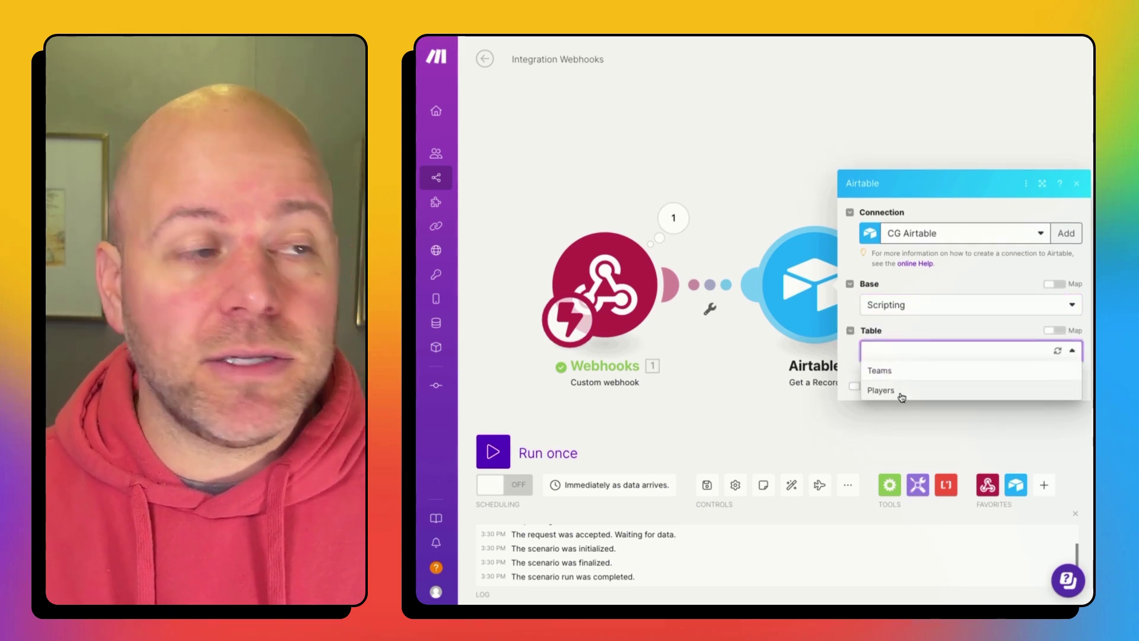
left_click(881, 390)
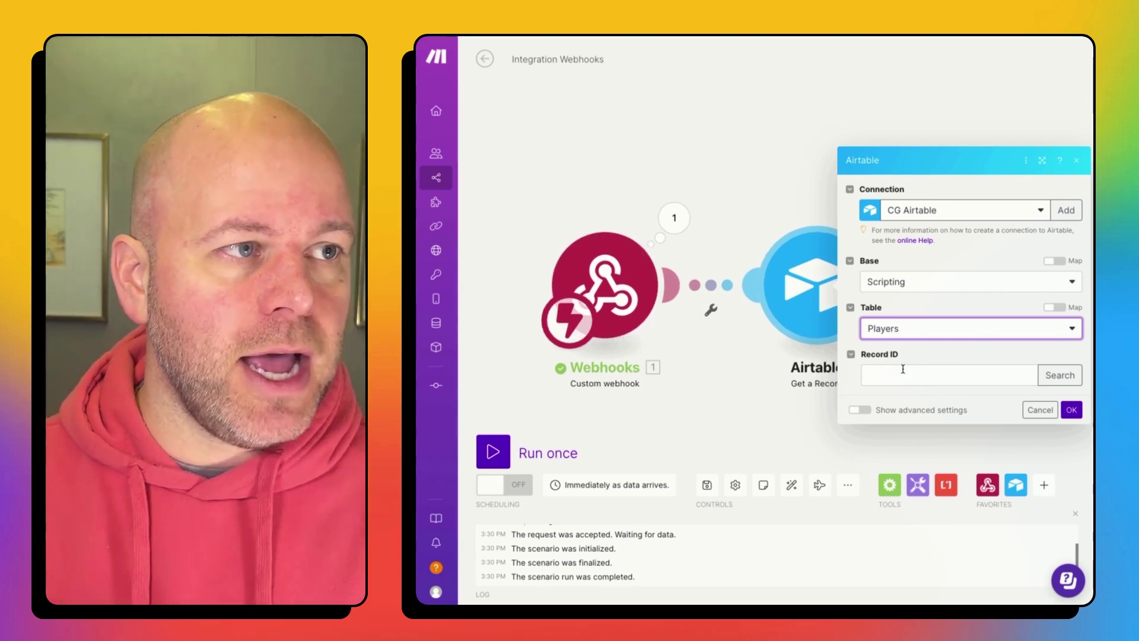
Step: Map the webhook's 1. recordID into Record ID and save the module
left_click(909, 376)
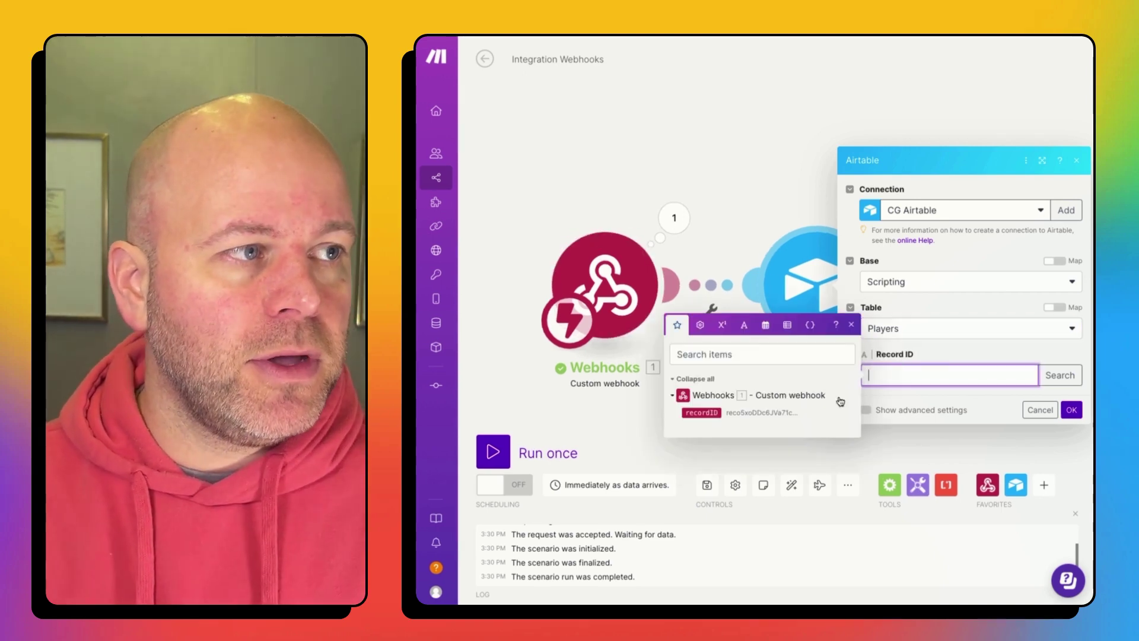
left_click(701, 412)
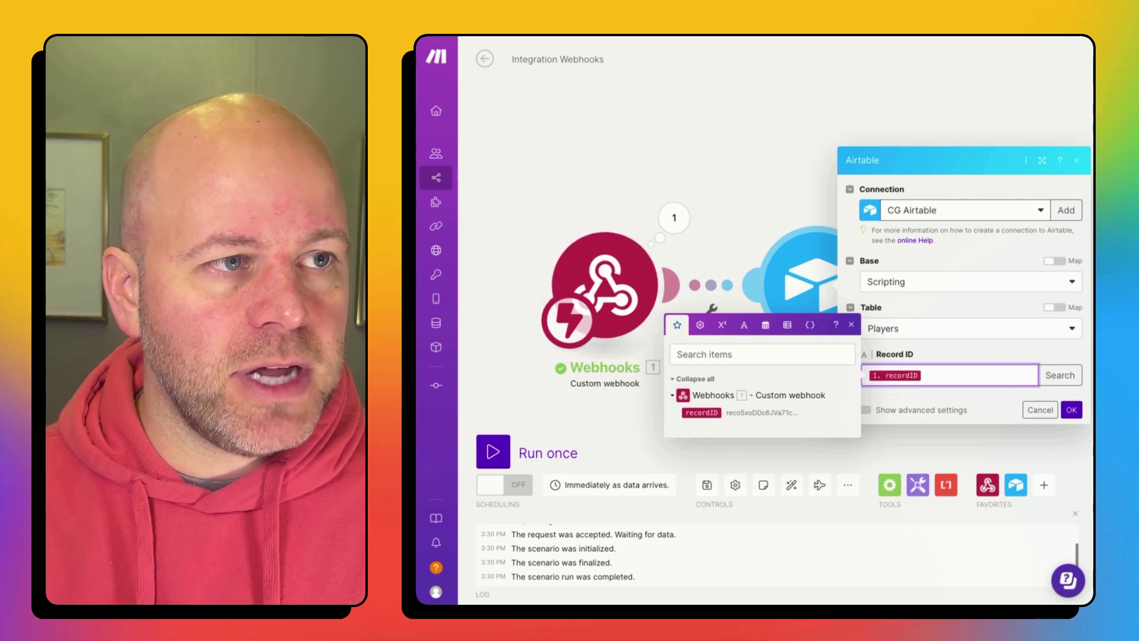
left_click(1072, 414)
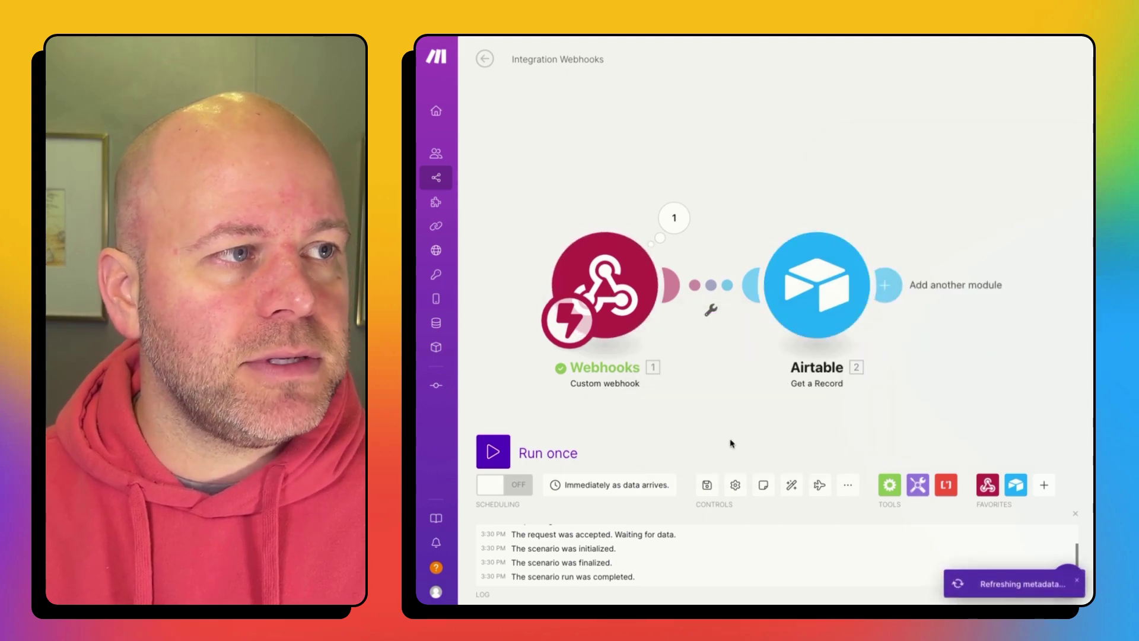
Step: Run the Make scenario once, then send the Players row through the Create Card button
left_click(493, 452)
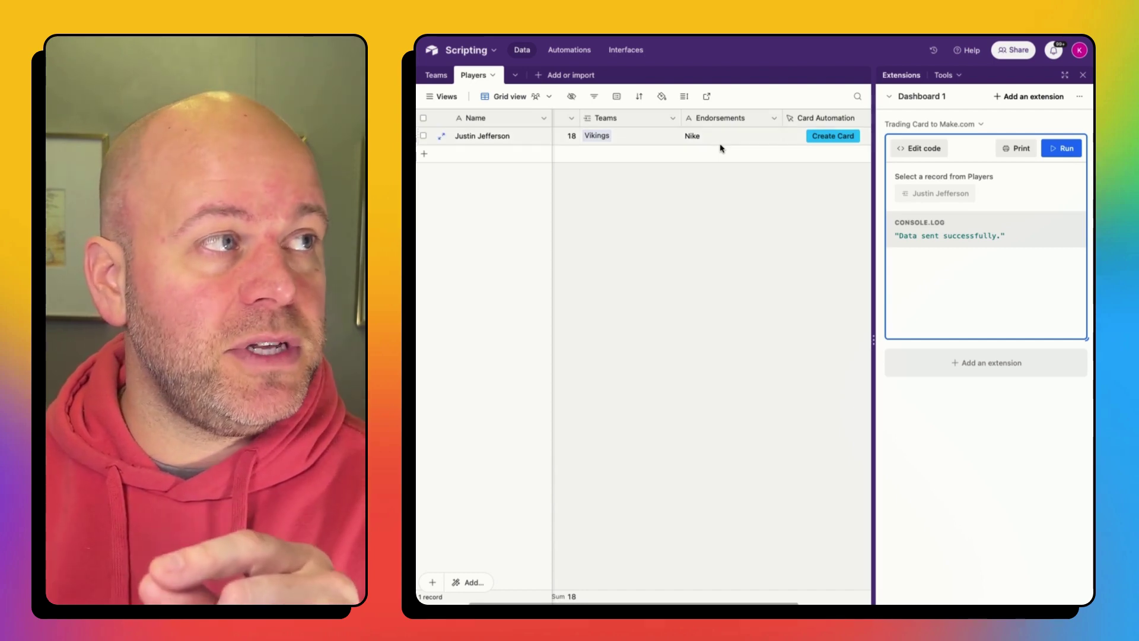
scroll(598, 154, "left", 2)
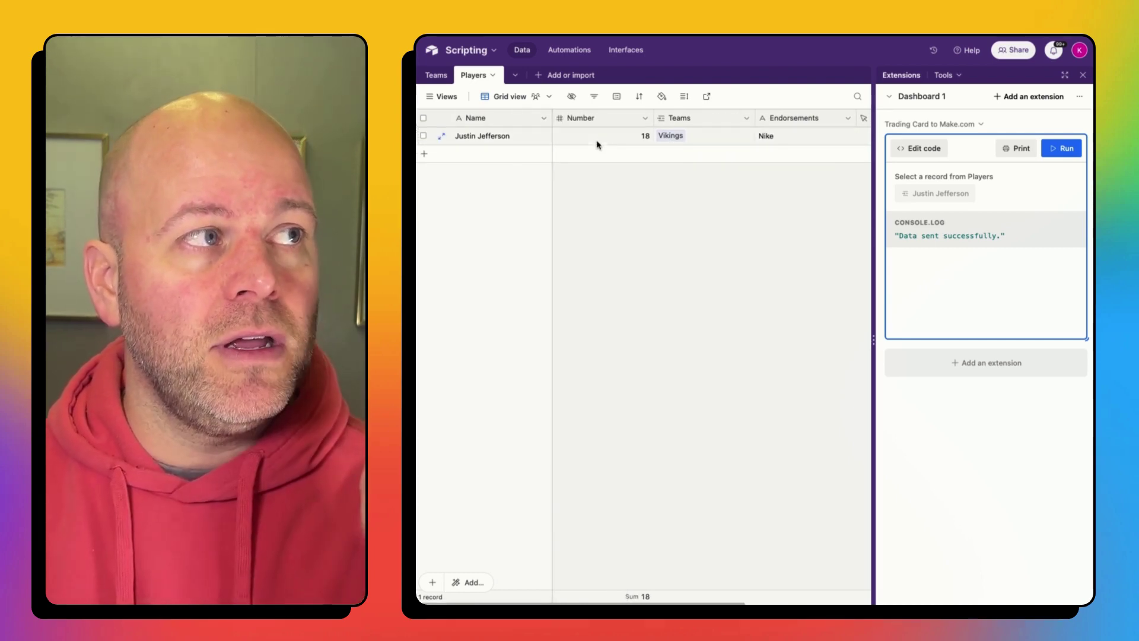
scroll(641, 140, "right", 4)
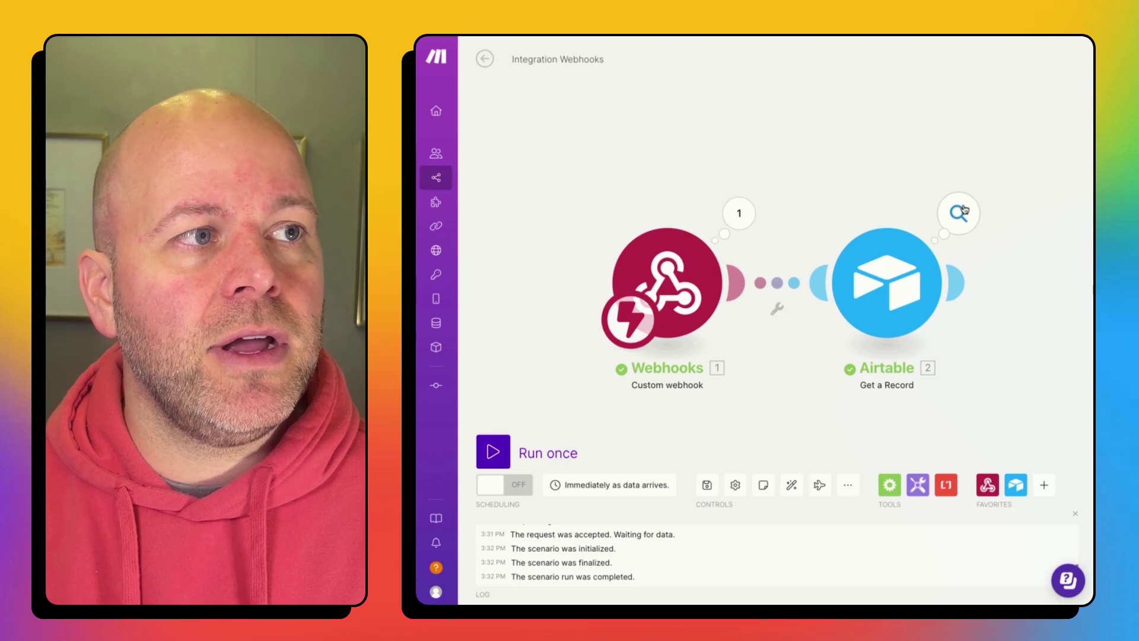
Step: Inspect the Get a Record output, expanding Card Automation and Teams to reveal the linked record ID
left_click(962, 212)
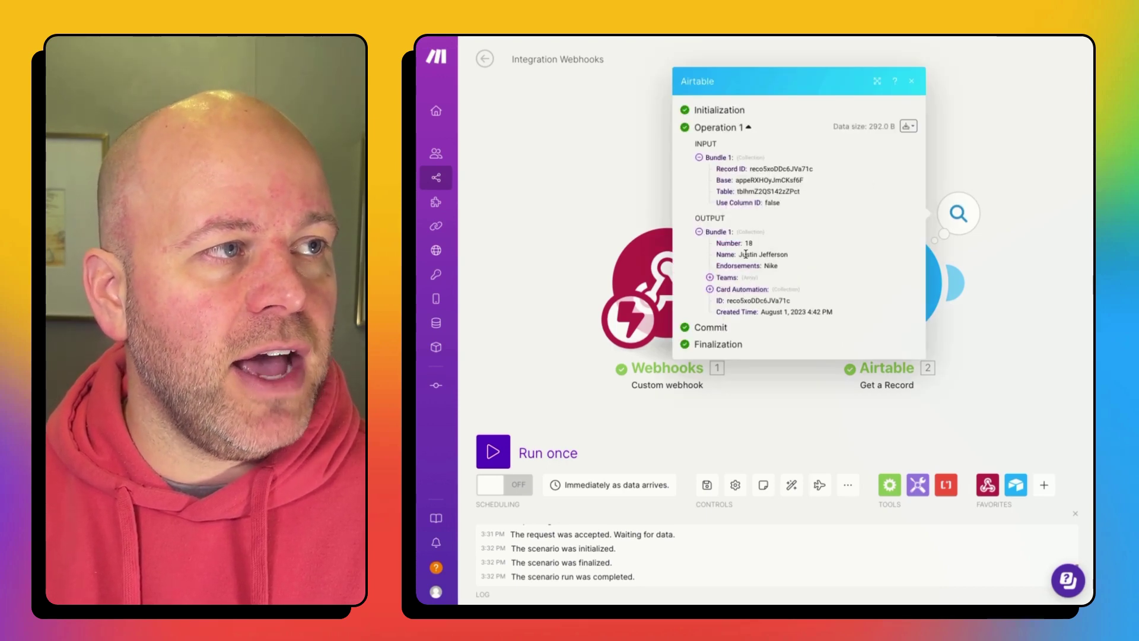
left_click(709, 290)
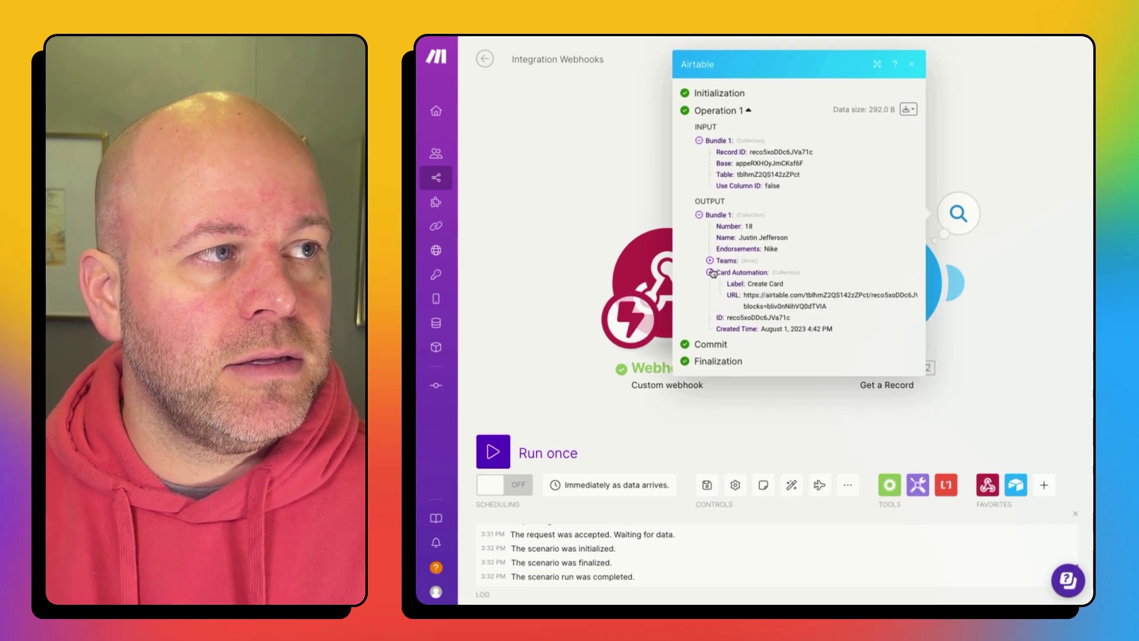
left_click(710, 261)
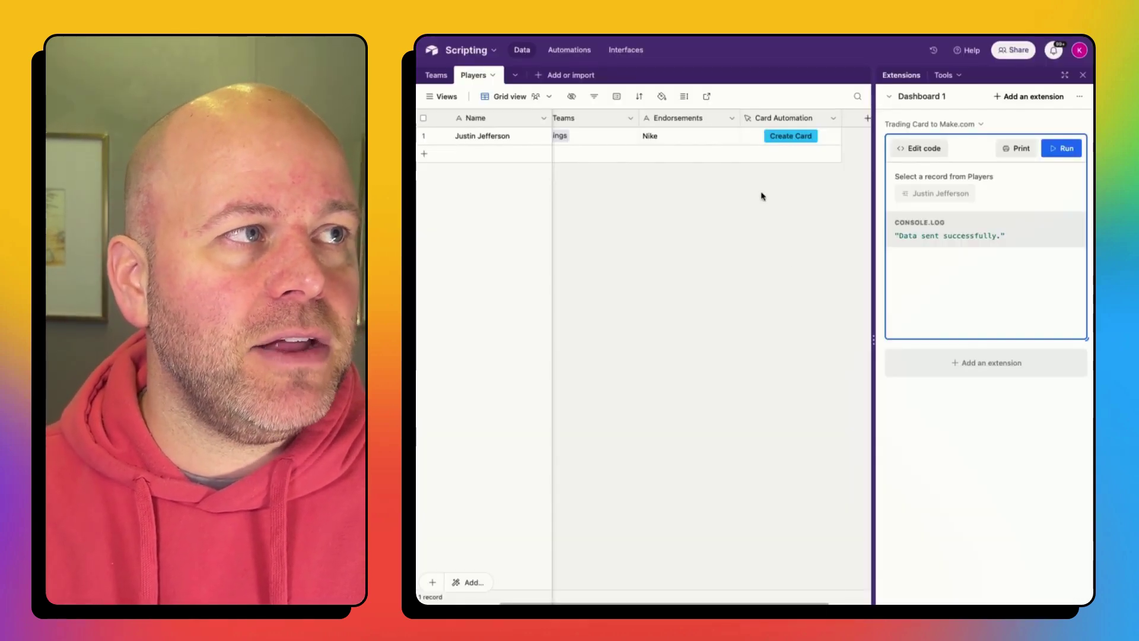
Step: Add a Name lookup field from Teams to Players and rename it 'Team Name'
scroll(606, 153, "right", 3)
scroll(608, 156, "left", 5)
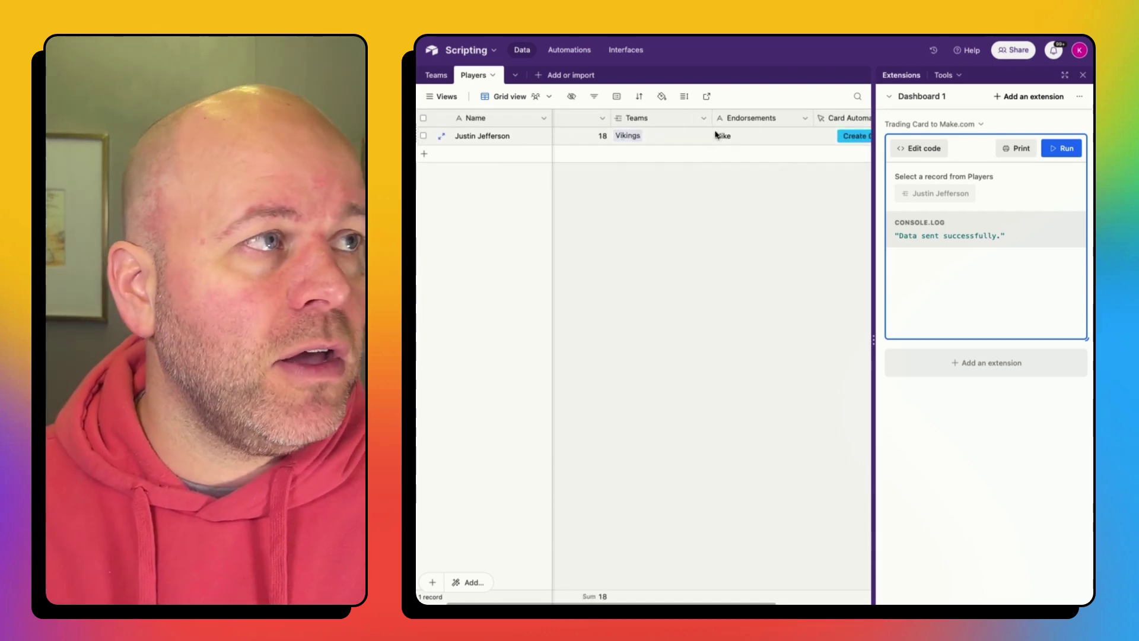
left_click(704, 121)
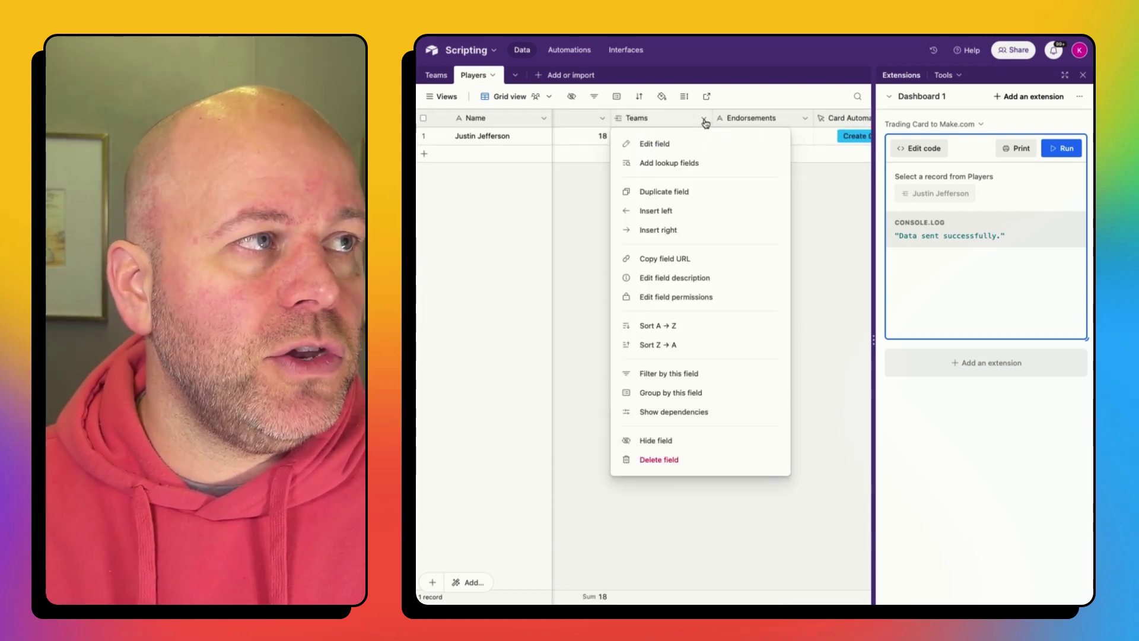
left_click(697, 164)
left_click(681, 261)
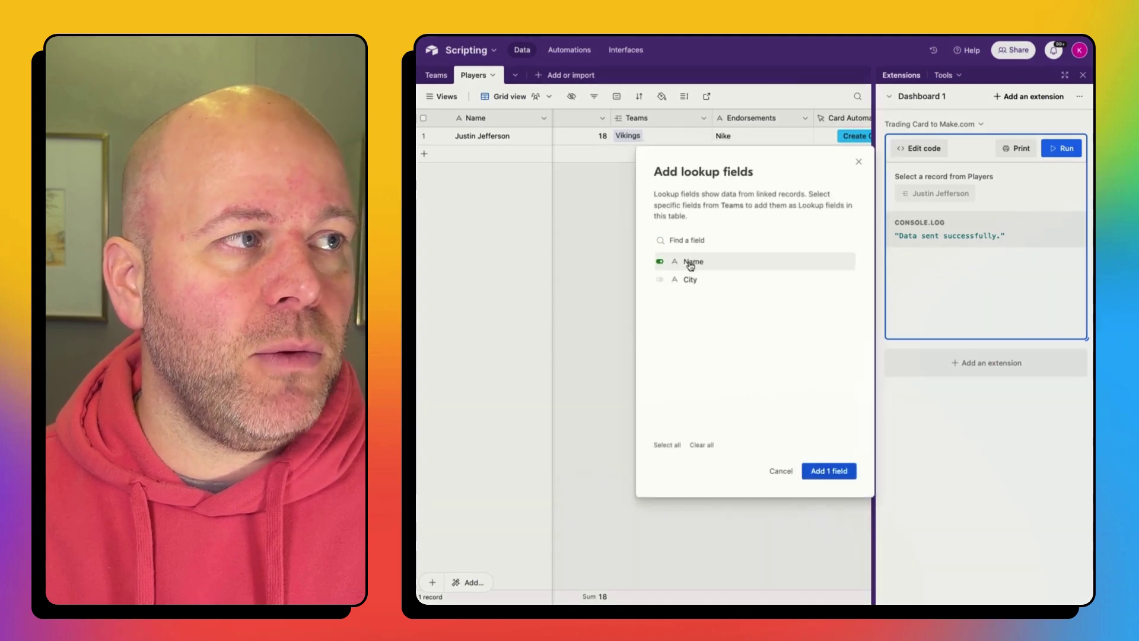
left_click(831, 471)
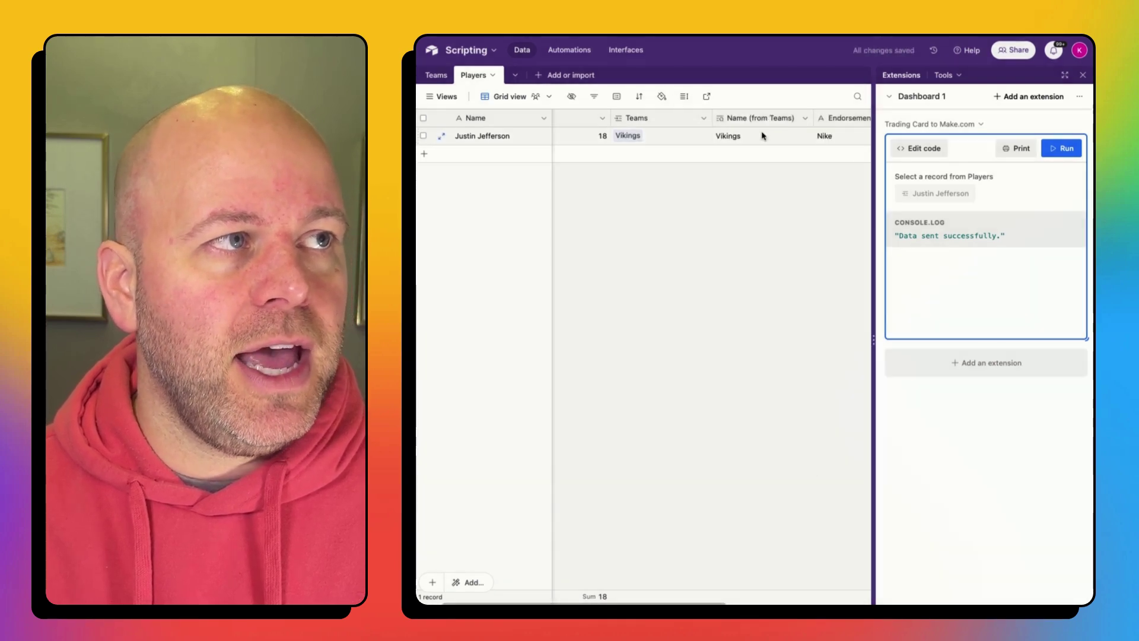
double_click(792, 117)
type("Team Name")
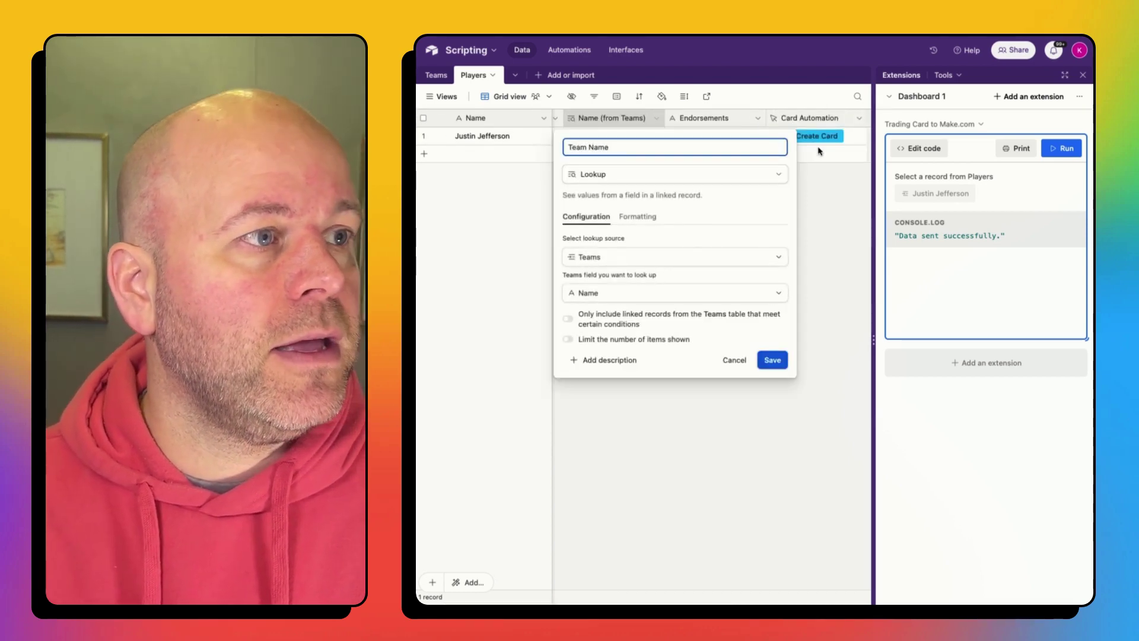
left_click(770, 360)
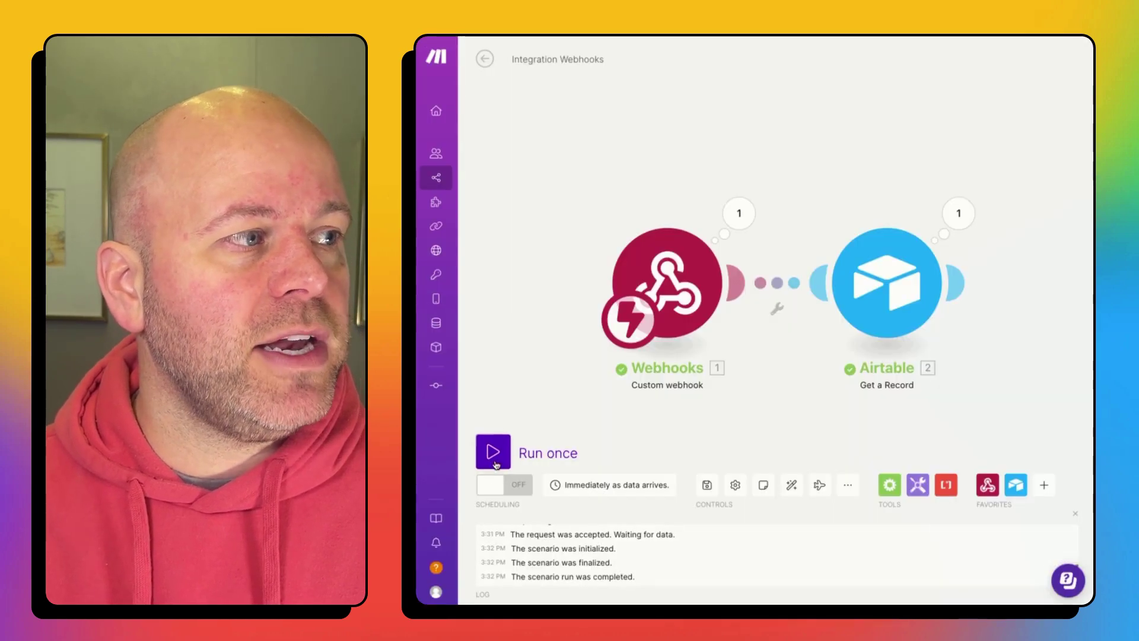
Step: Run the Make scenario once and resend the player record with Create Card
left_click(494, 453)
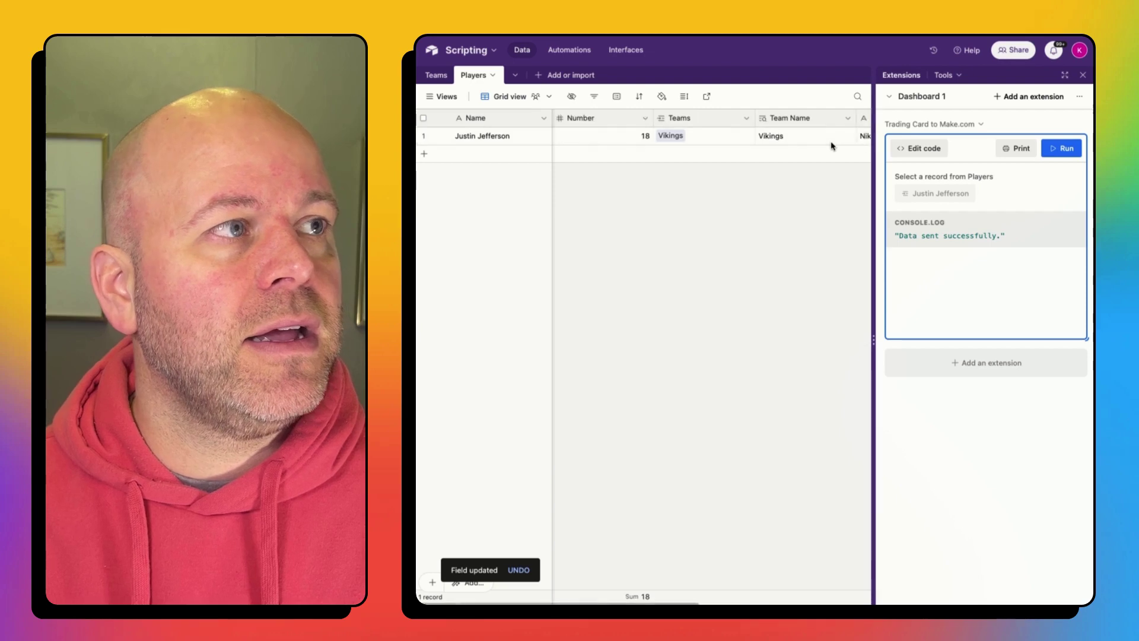
scroll(832, 145, "right", 5)
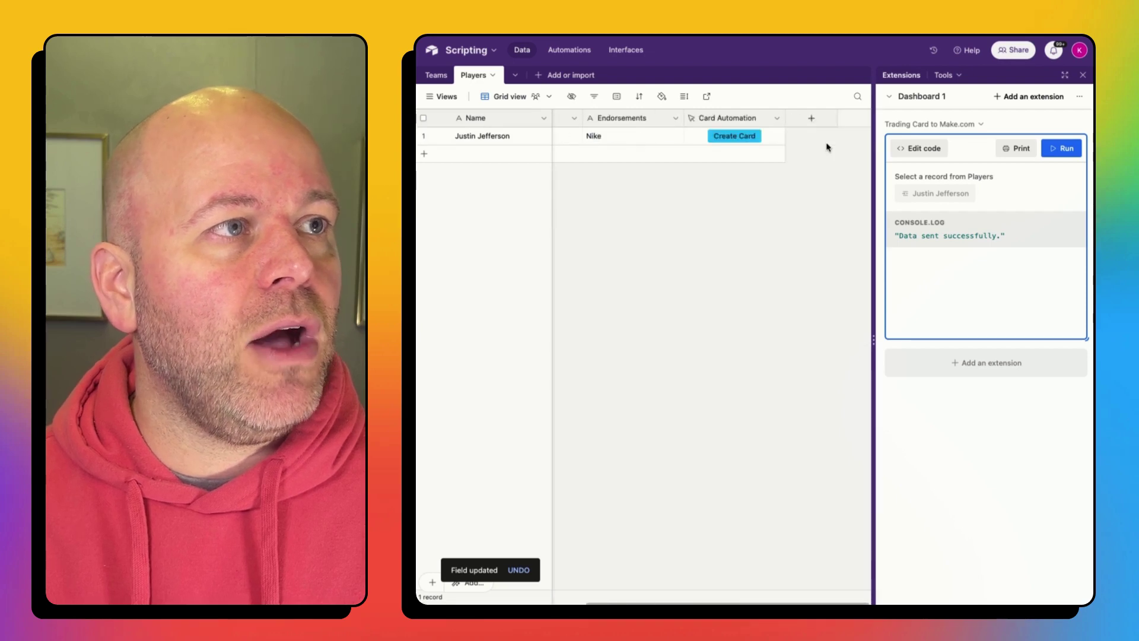
left_click(734, 136)
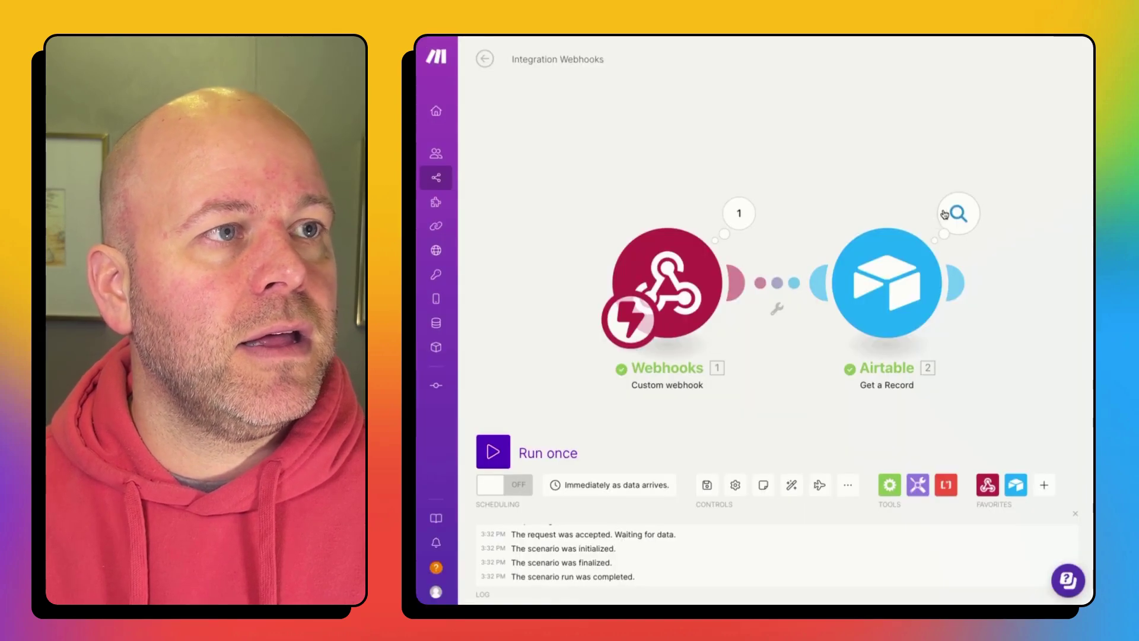
Step: Check the new Get a Record output shows Team Name 'Vikings', then close the inspector
left_click(959, 214)
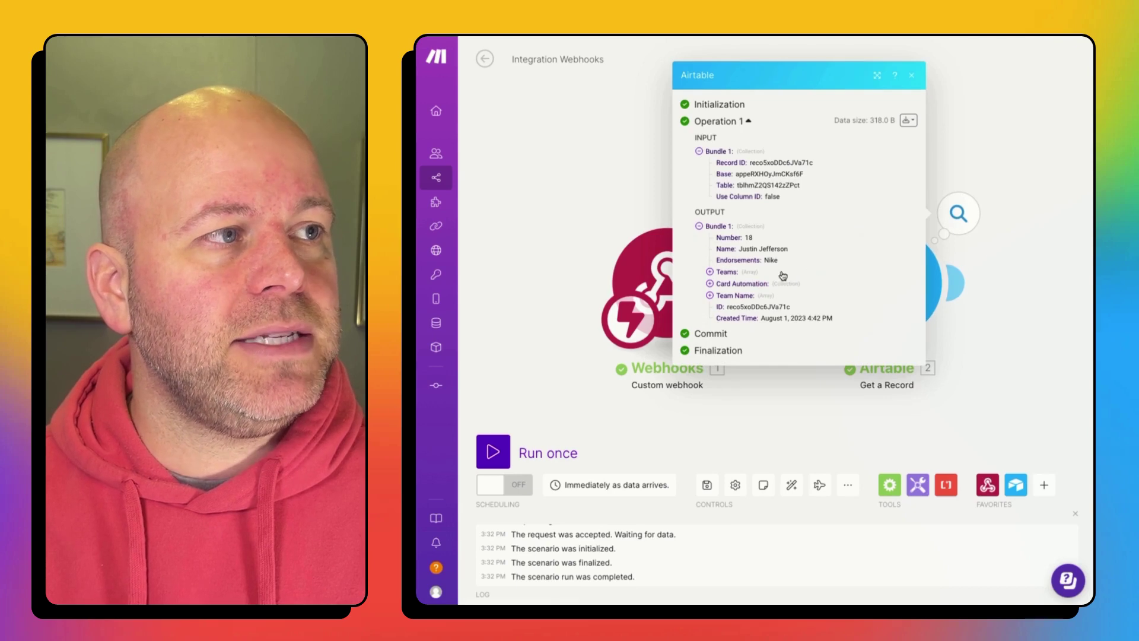
left_click(711, 295)
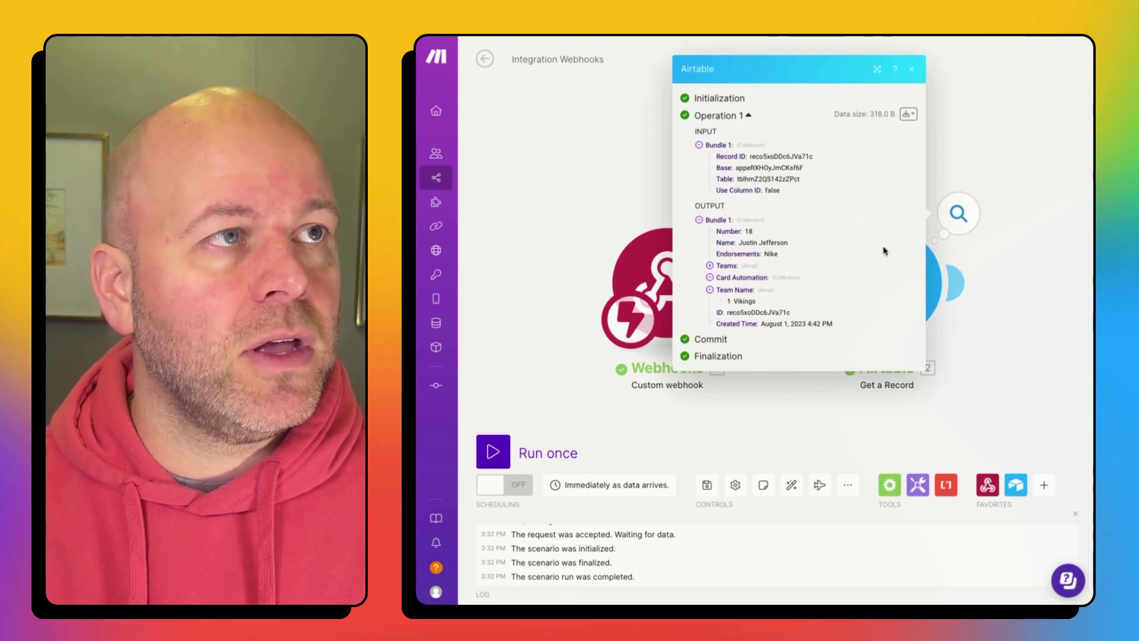
left_click(971, 95)
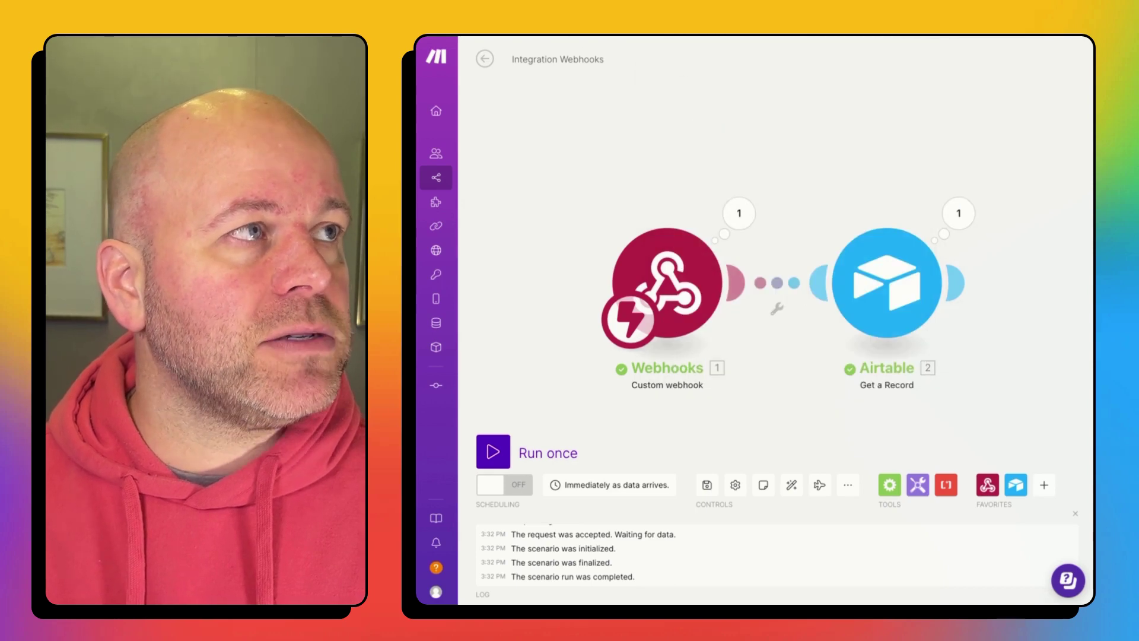